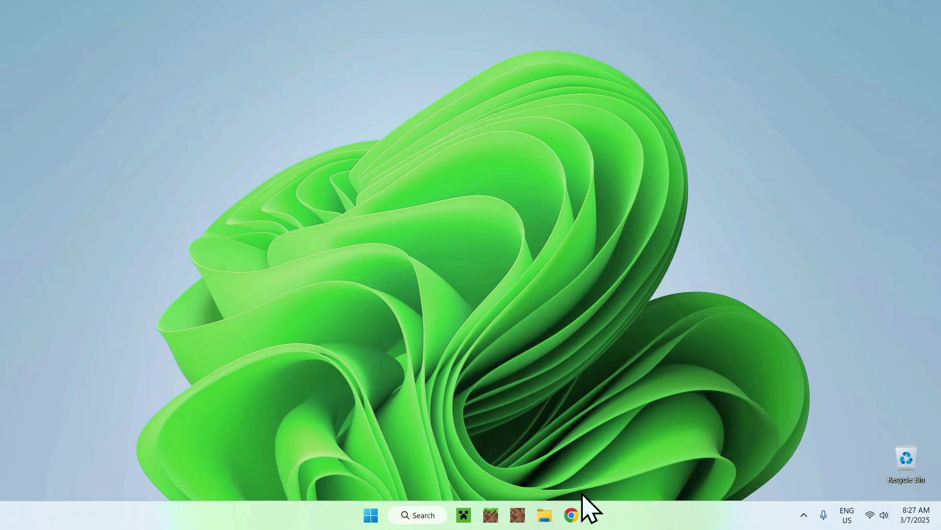
Step: Open Chrome, search Google for "Modrinth" and open the Modrinth website
{"action": "left_click", "coordinate": [573, 513]}
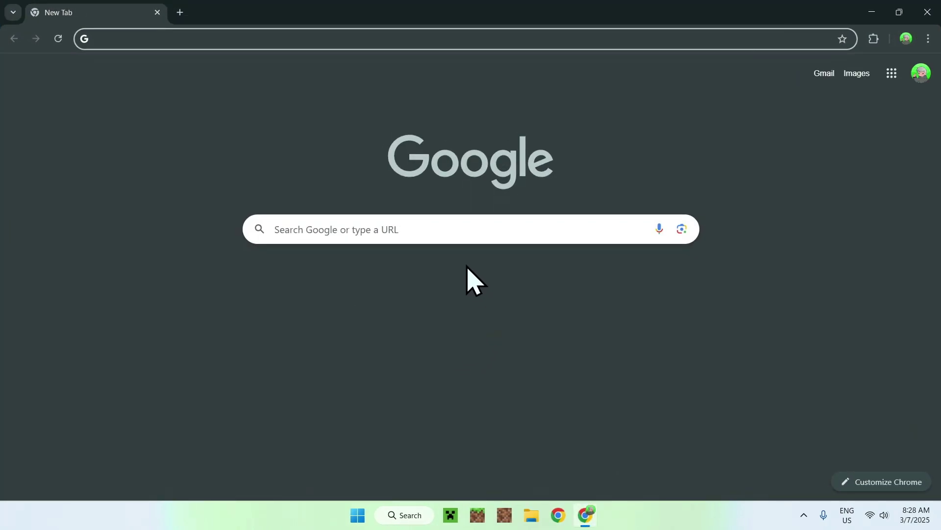
{"action": "left_click", "coordinate": [412, 229]}
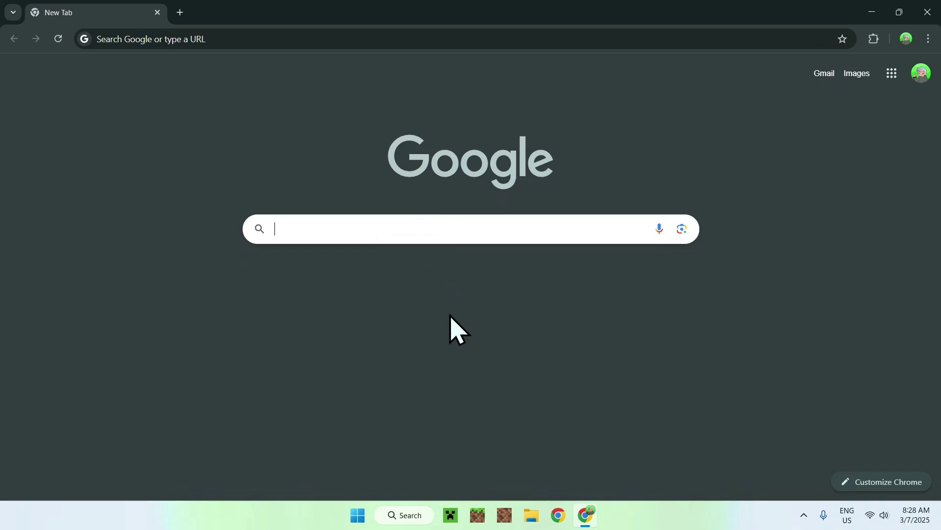
{"action": "type", "text": "Modrinth"}
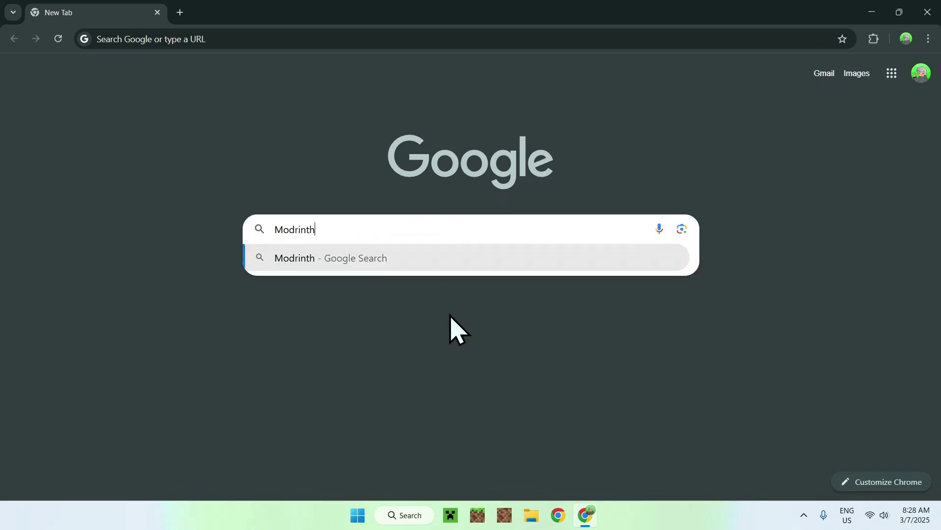
{"action": "key", "text": "Return"}
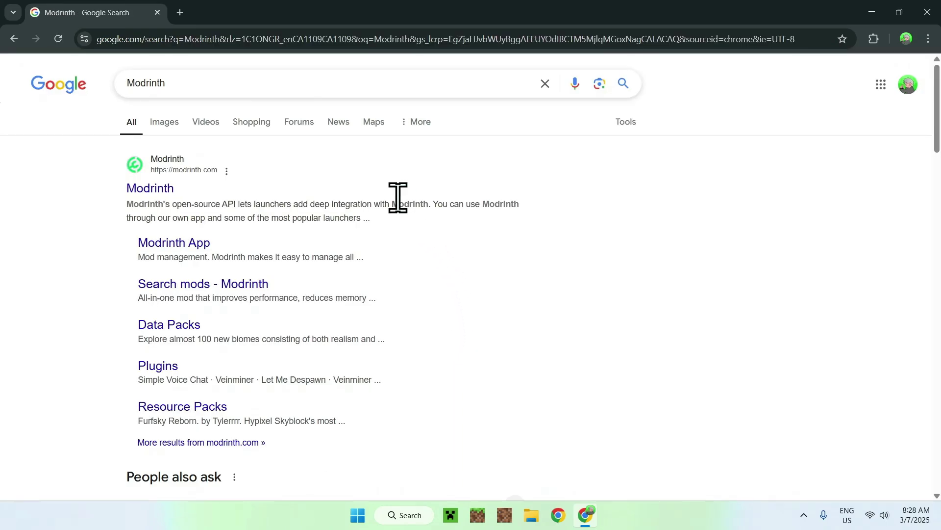
{"action": "left_click", "coordinate": [156, 188]}
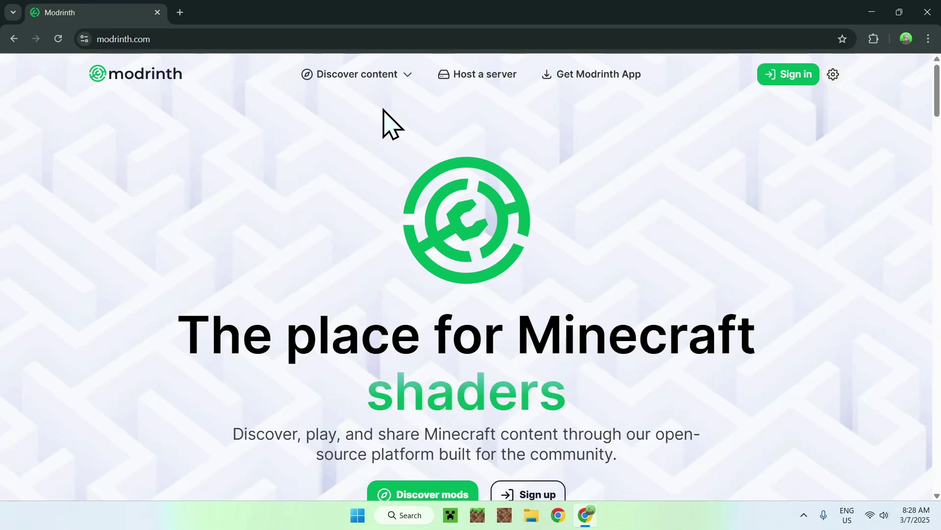
Step: Search Modrinth's mods for "WI Zoom" and open the WI Zoom mod page
{"action": "left_click", "coordinate": [372, 81]}
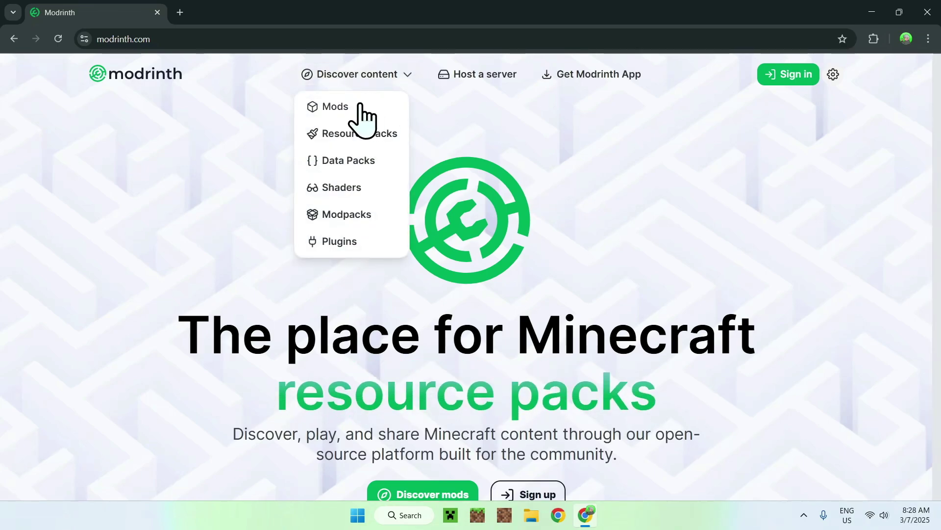
{"action": "left_click", "coordinate": [363, 106]}
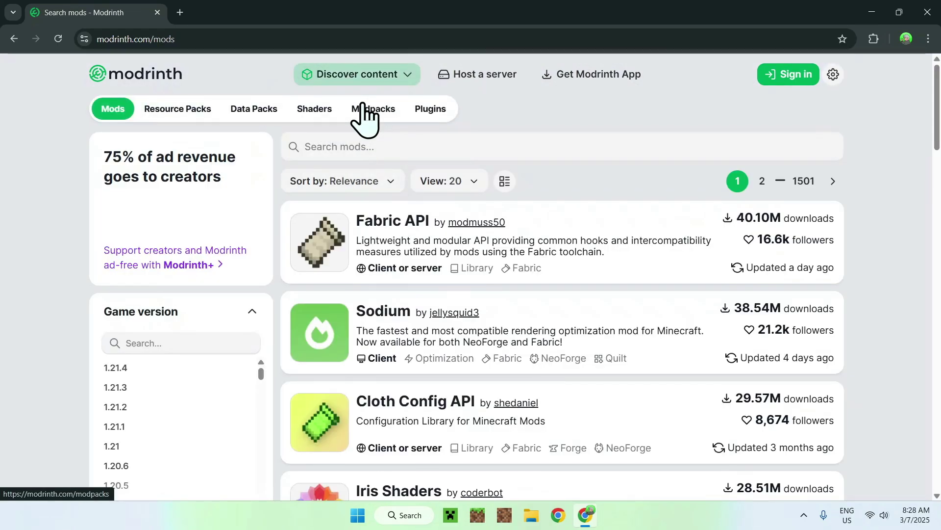
{"action": "left_click", "coordinate": [445, 147]}
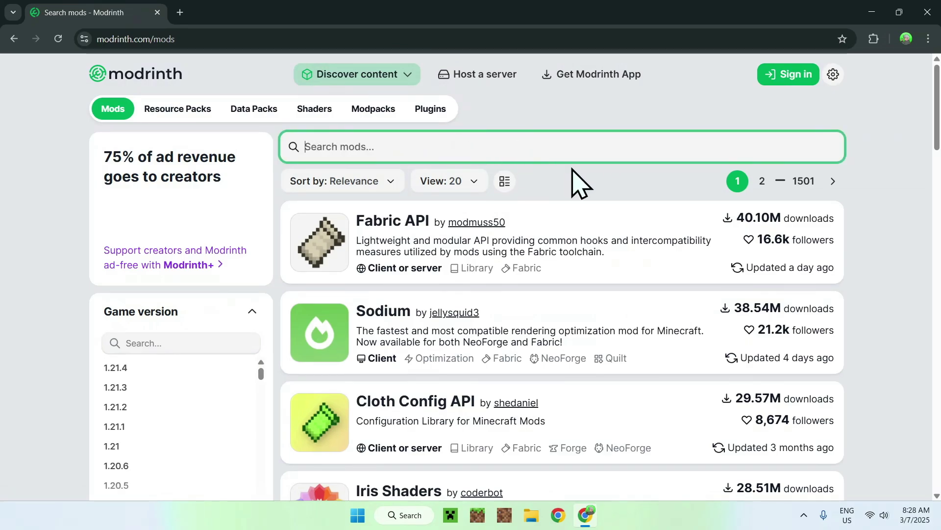
{"action": "type", "text": "WI Zoo"}
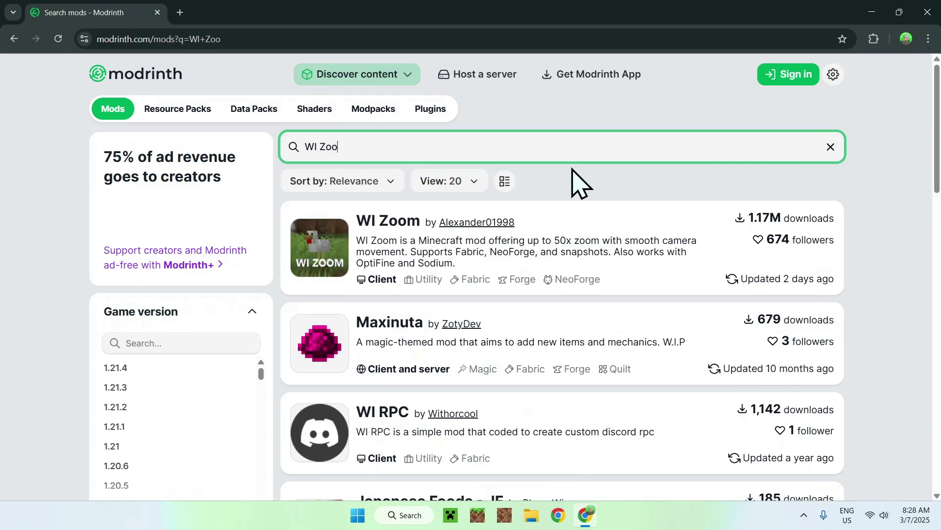
{"action": "type", "text": "m"}
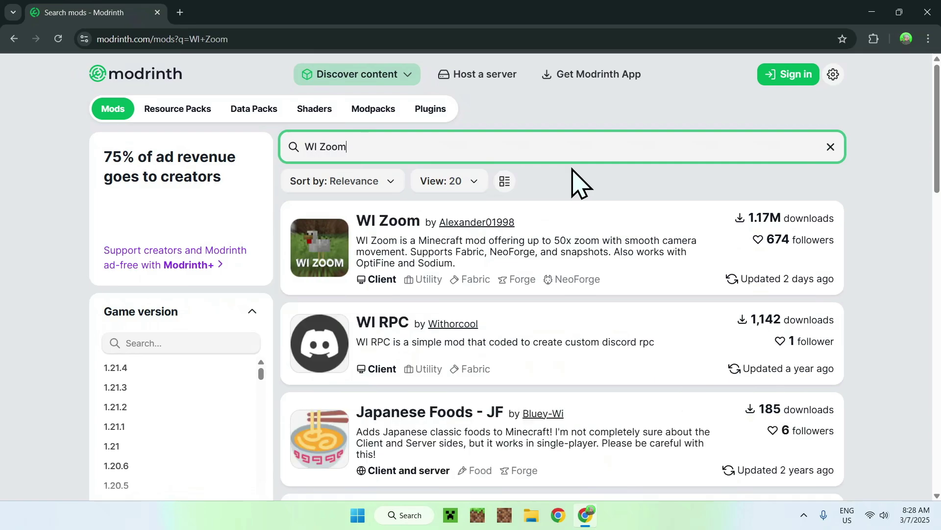
{"action": "left_click", "coordinate": [385, 223]}
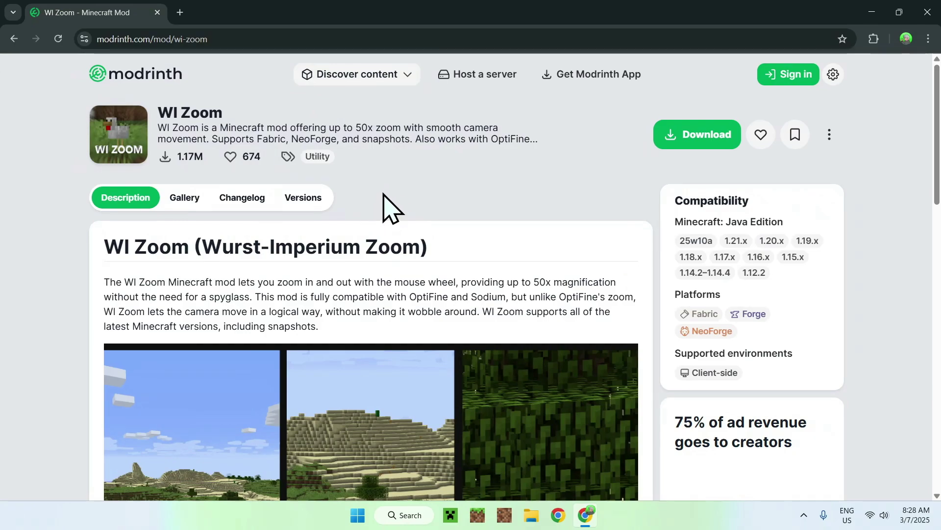
Step: Filter the WI Zoom versions to game version 1.21.4 and download the Fabric release 1.6-MC1.21.4
{"action": "left_click", "coordinate": [303, 199]}
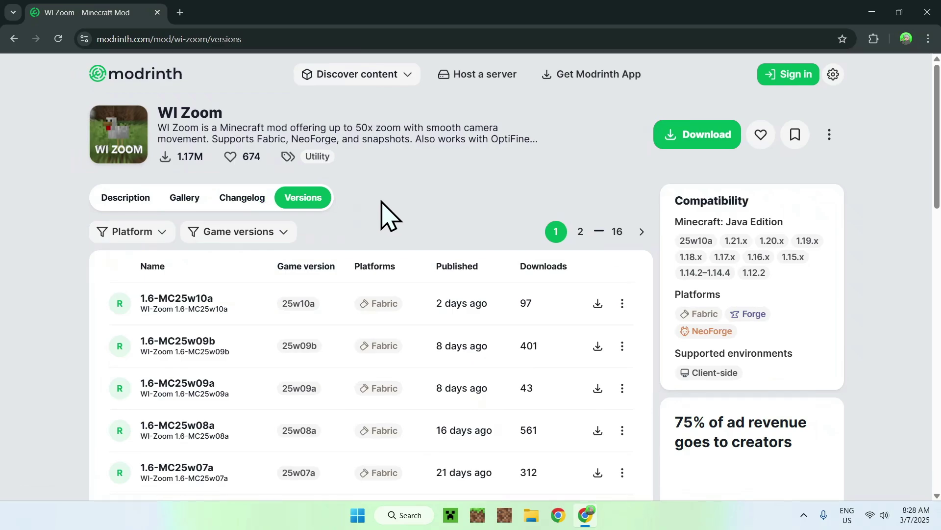
{"action": "left_click", "coordinate": [272, 234]}
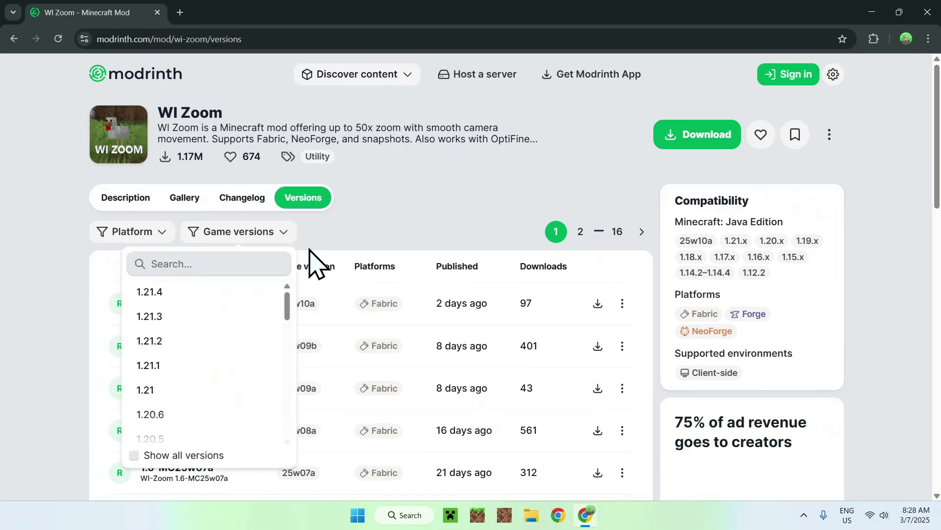
{"action": "scroll", "coordinate": [244, 307], "scroll_direction": "down", "scroll_amount": 4}
{"action": "scroll", "coordinate": [244, 307], "scroll_direction": "up", "scroll_amount": 4}
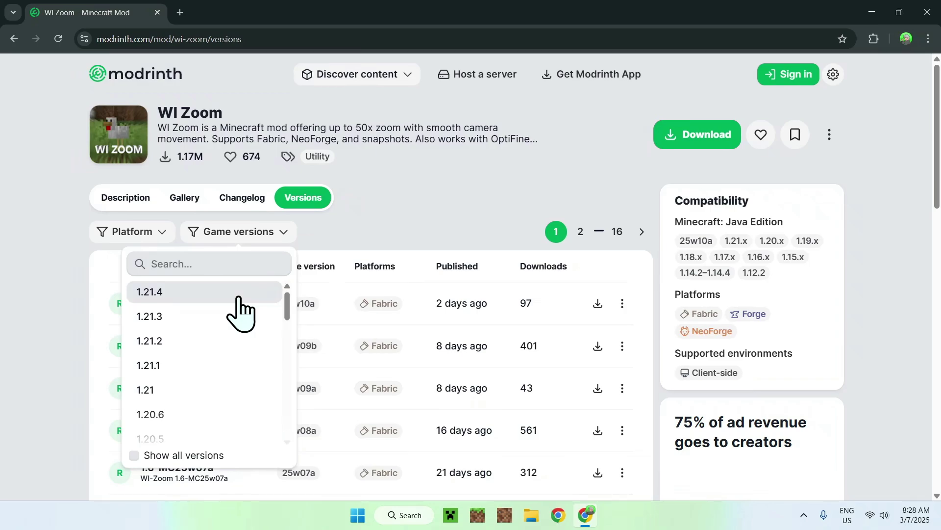
{"action": "left_click", "coordinate": [239, 297]}
{"action": "left_click", "coordinate": [363, 237]}
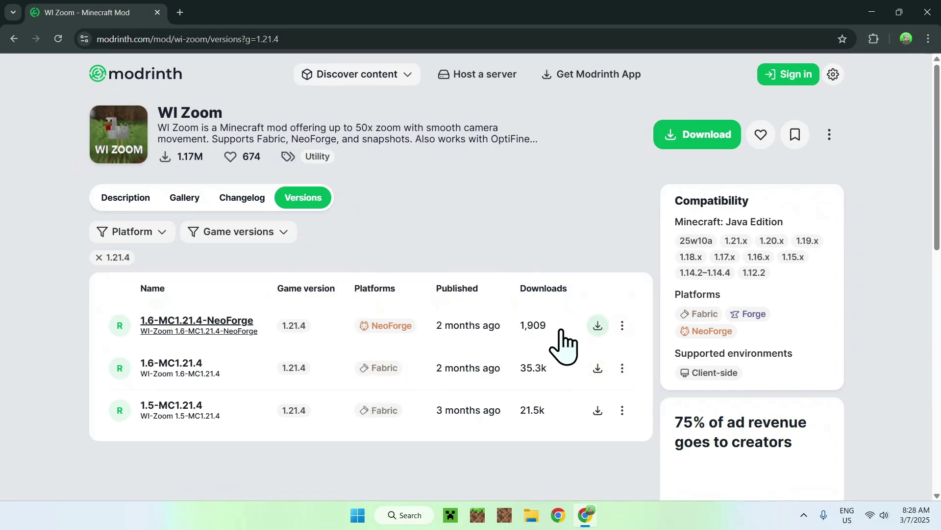
{"action": "left_click", "coordinate": [597, 368]}
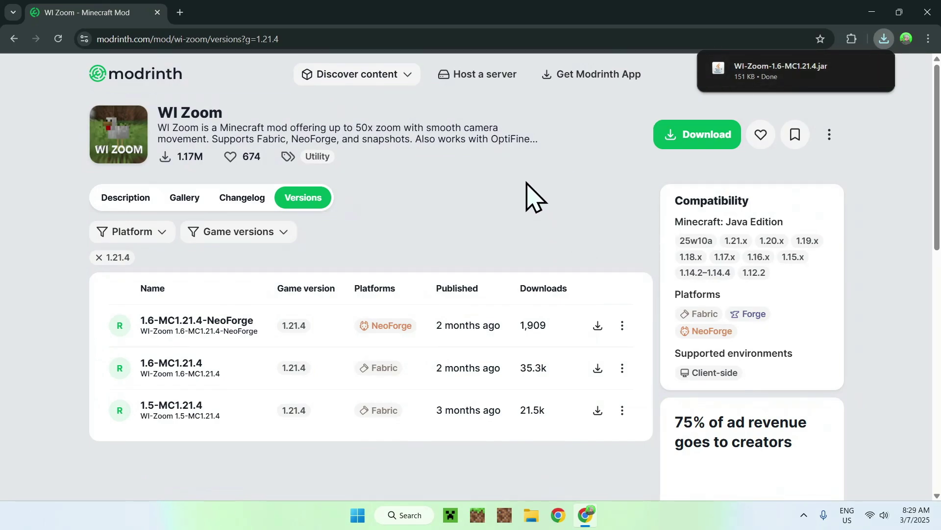
Step: Open the details of WI Zoom version 1.6-MC1.21.4 and go to its required Fabric API dependency
{"action": "left_click", "coordinate": [162, 367]}
{"action": "scroll", "coordinate": [63, 371], "scroll_direction": "down", "scroll_amount": 1}
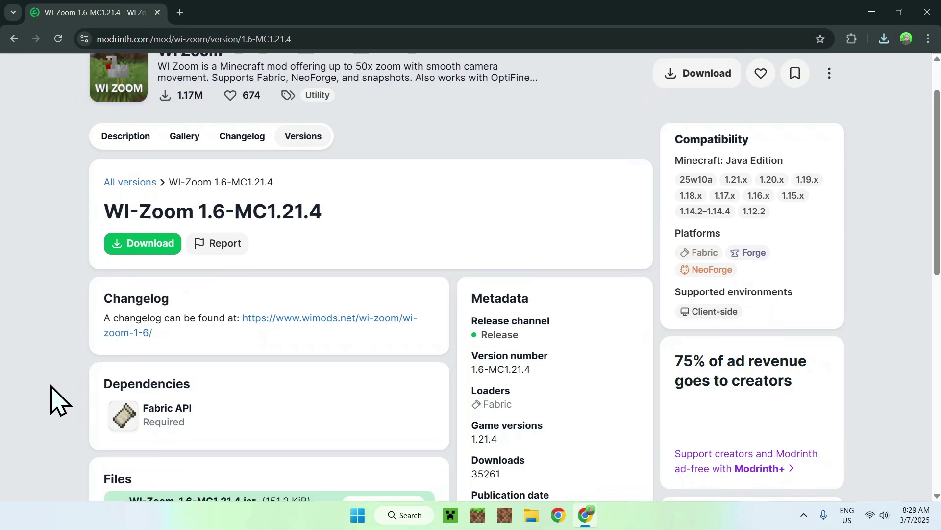
{"action": "left_click", "coordinate": [213, 426]}
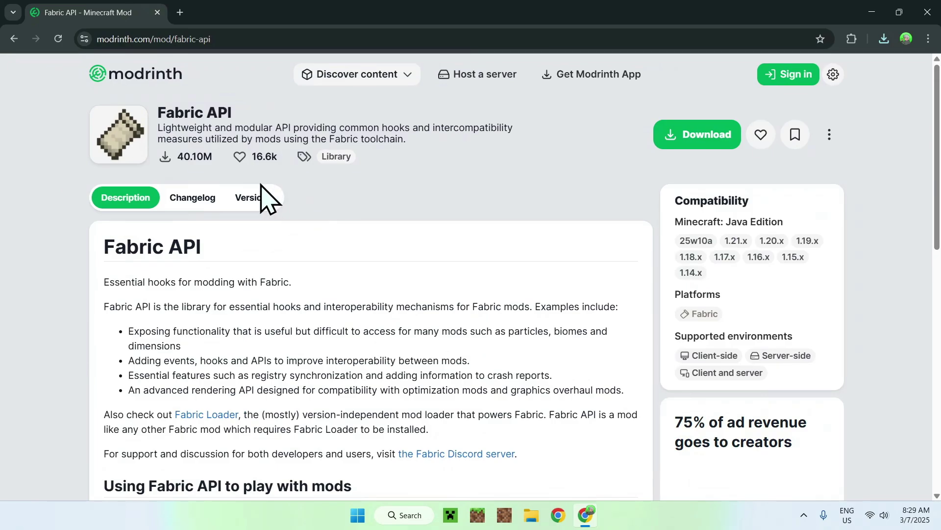
Step: Filter the Fabric API versions to game version 1.21.4 and download release 0.118.0+1.21.4
{"action": "left_click", "coordinate": [248, 200]}
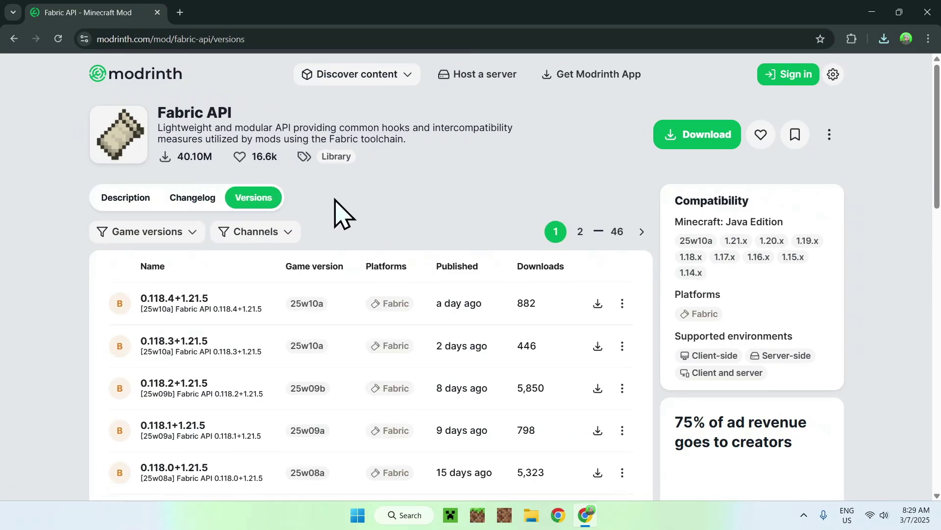
{"action": "left_click", "coordinate": [189, 239]}
{"action": "scroll", "coordinate": [167, 314], "scroll_direction": "down", "scroll_amount": 4}
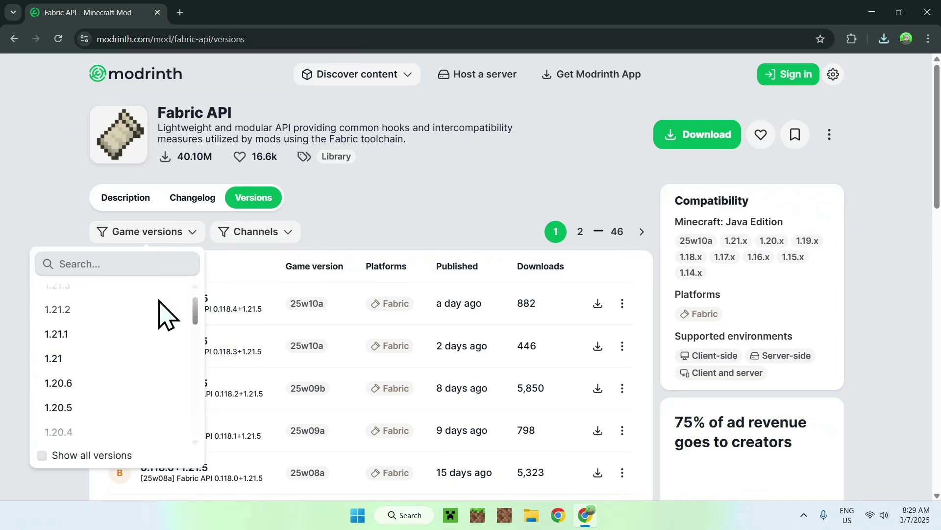
{"action": "scroll", "coordinate": [162, 319], "scroll_direction": "up", "scroll_amount": 4}
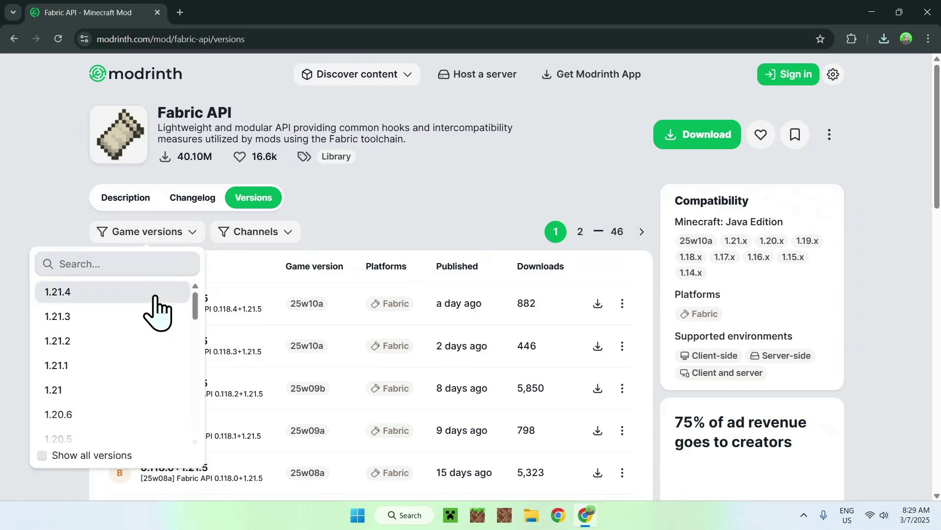
{"action": "left_click", "coordinate": [152, 295]}
{"action": "left_click", "coordinate": [401, 231]}
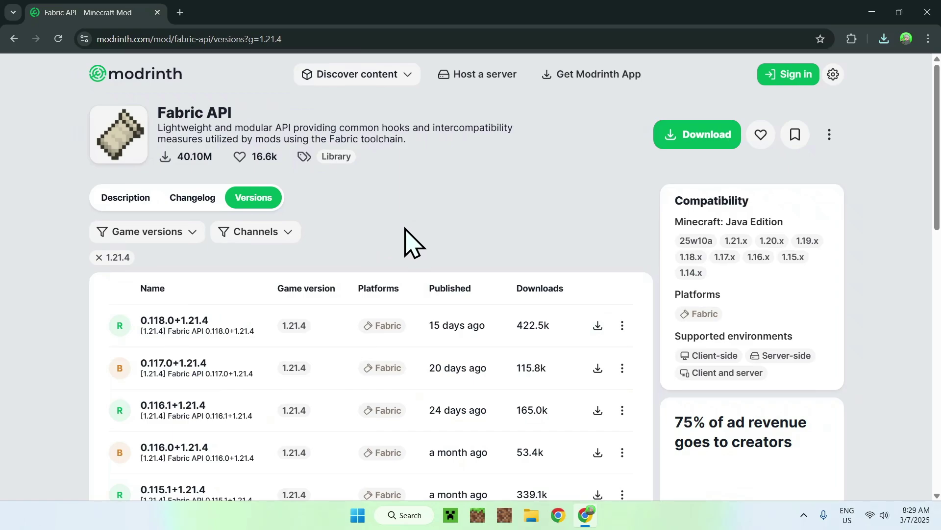
{"action": "left_click", "coordinate": [597, 326]}
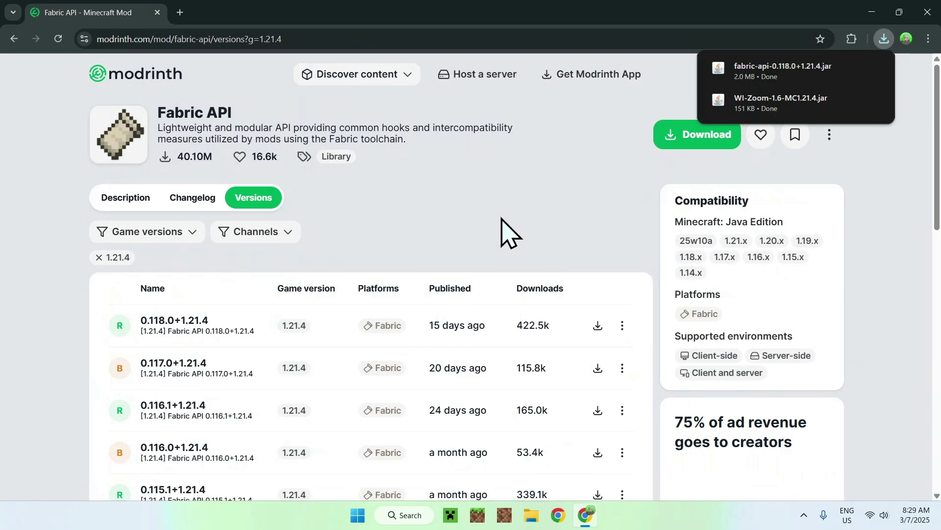
Step: Search Google for "Fabric Minecraft" in a new browser tab and open the official fabricmc.net website
{"action": "left_click", "coordinate": [179, 13]}
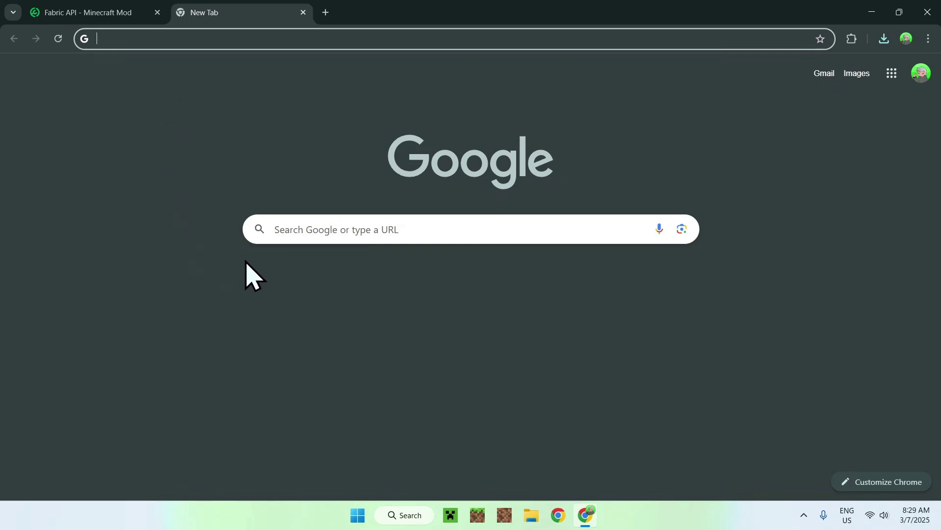
{"action": "left_click", "coordinate": [278, 224]}
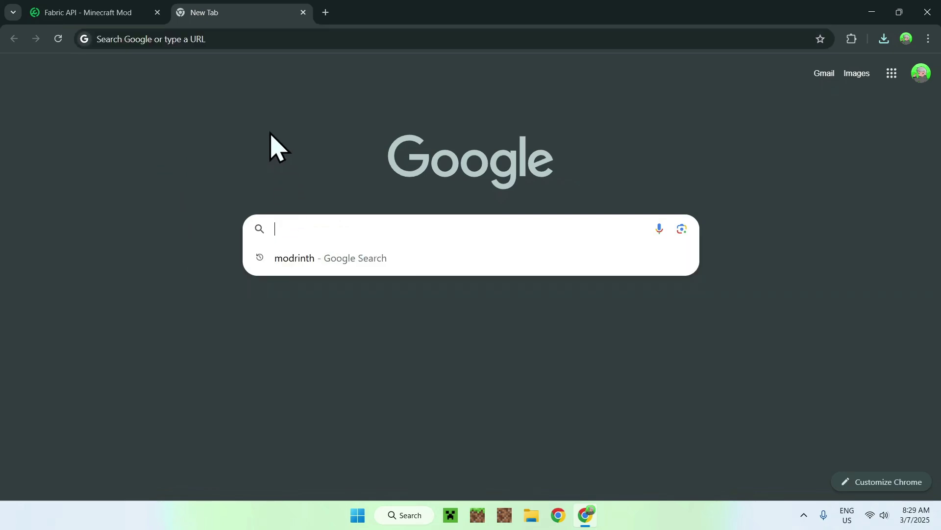
{"action": "type", "text": "Fabr"}
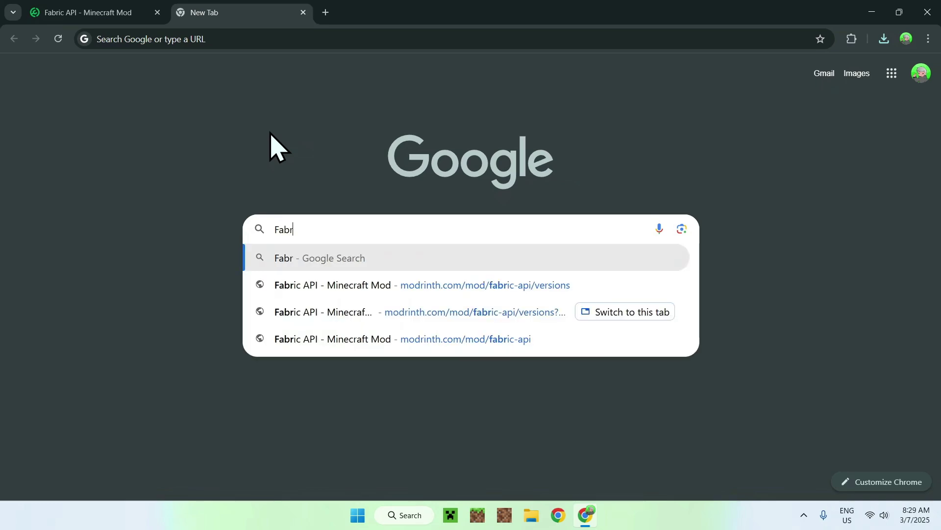
{"action": "type", "text": "ic Minecraft"}
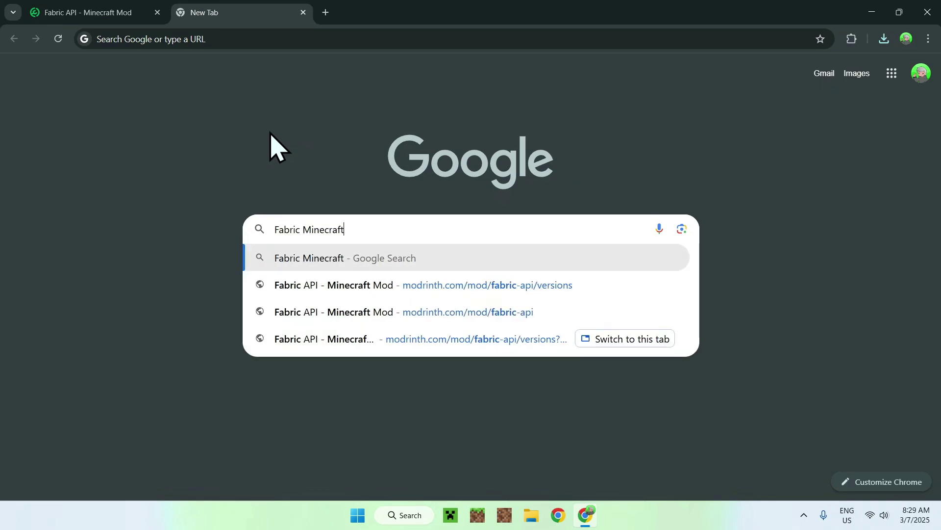
{"action": "key", "text": "Return"}
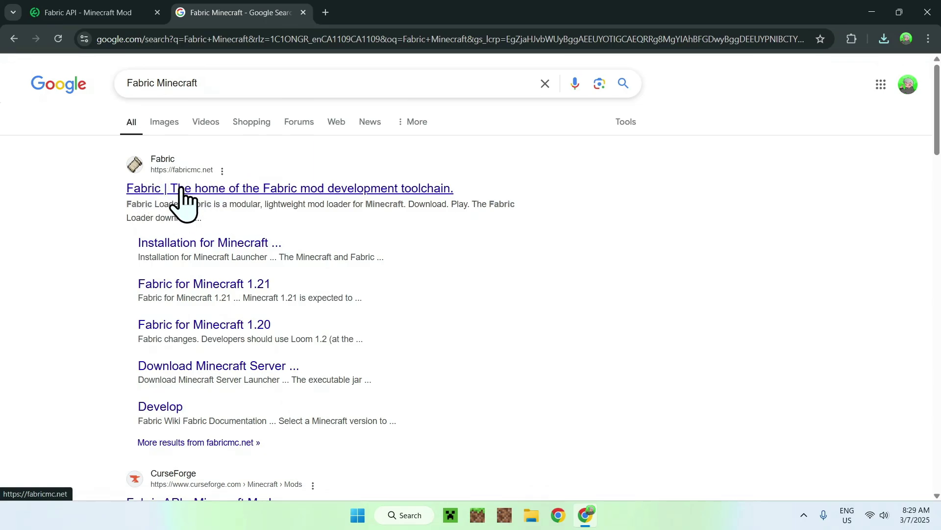
{"action": "left_click", "coordinate": [165, 194]}
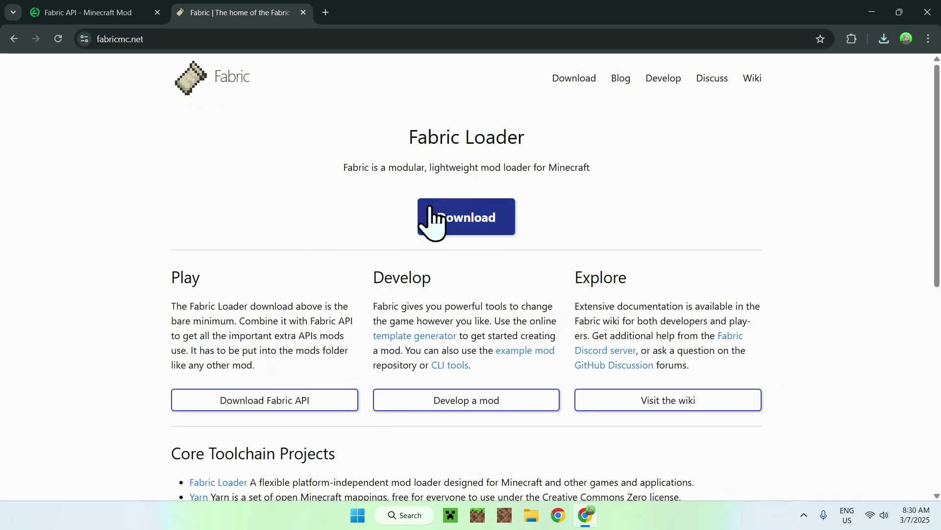
Step: Download the Fabric Loader installer for Windows and close the browser
{"action": "left_click", "coordinate": [447, 223]}
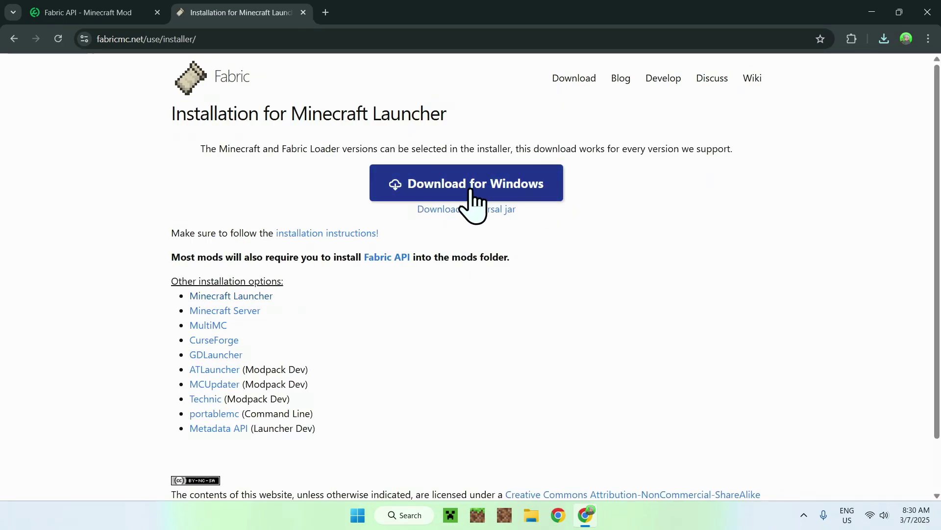
{"action": "left_click", "coordinate": [471, 192]}
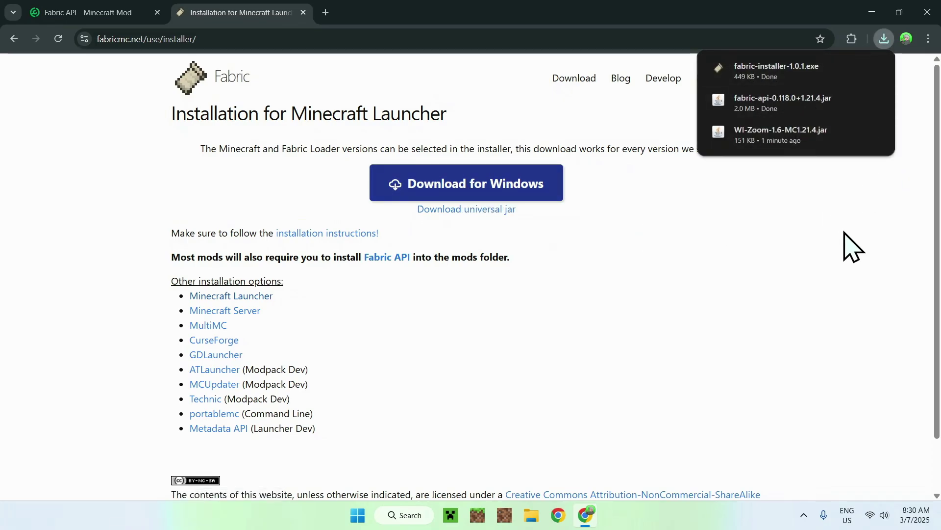
{"action": "left_click", "coordinate": [928, 12]}
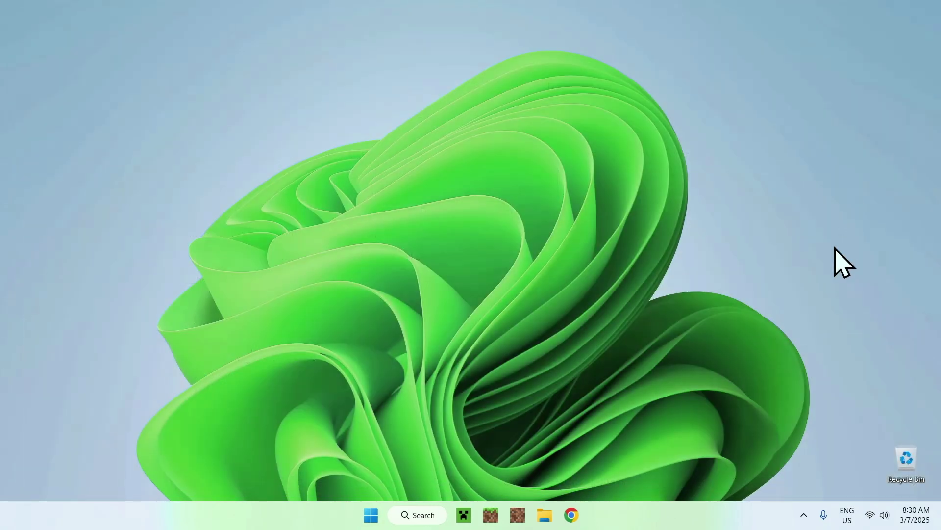
Step: Open the Downloads folder in File Explorer and run fabric-installer-1.0.1.exe
{"action": "left_click", "coordinate": [544, 514]}
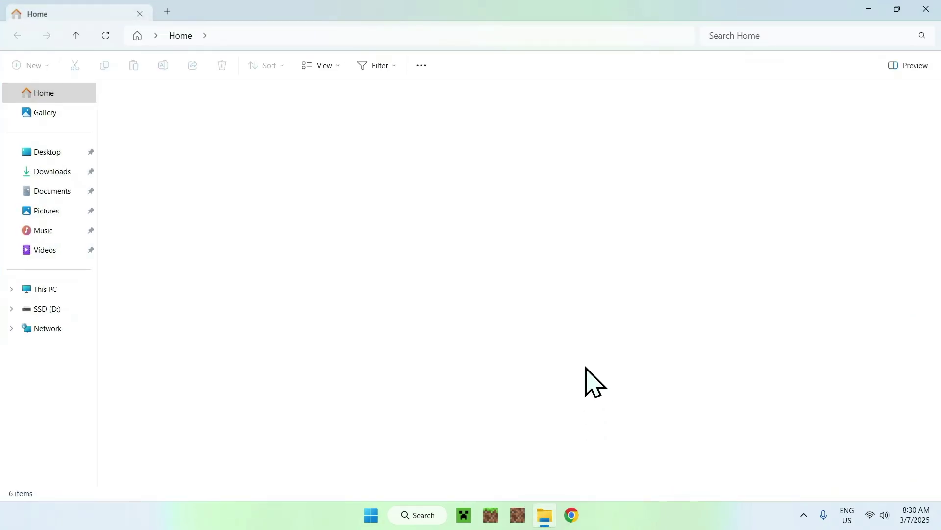
{"action": "left_click", "coordinate": [58, 173]}
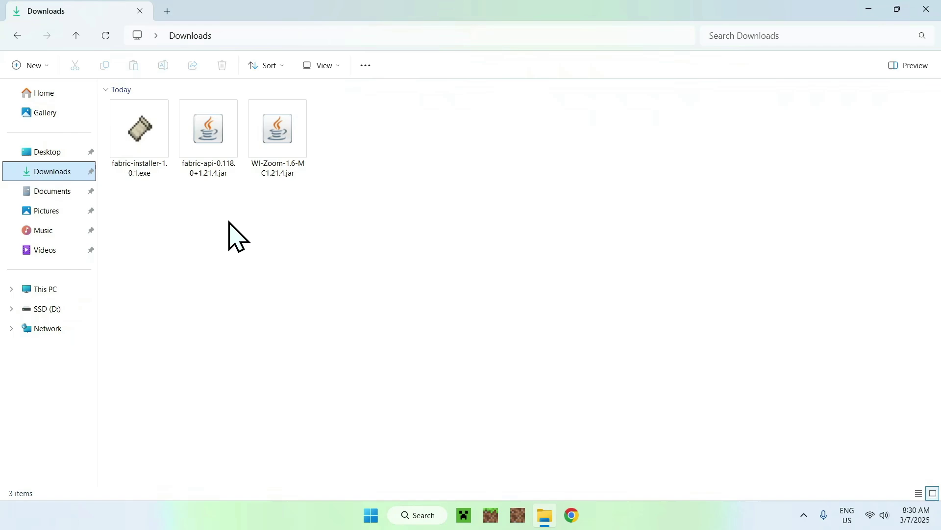
{"action": "double_click", "coordinate": [150, 171]}
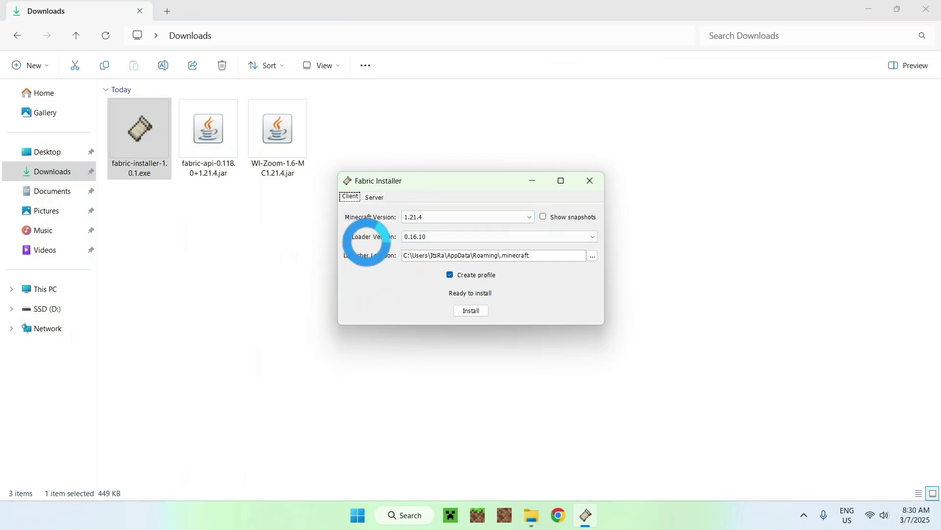
Step: Install Fabric Loader 0.16.10 for Minecraft 1.21.4 with a launcher profile, then close the installer
{"action": "left_click", "coordinate": [414, 219]}
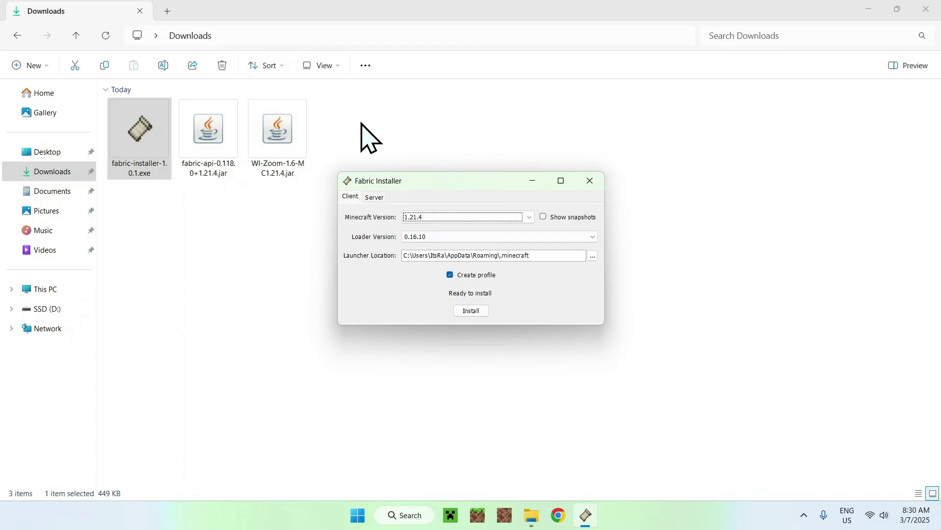
{"action": "left_click", "coordinate": [470, 313]}
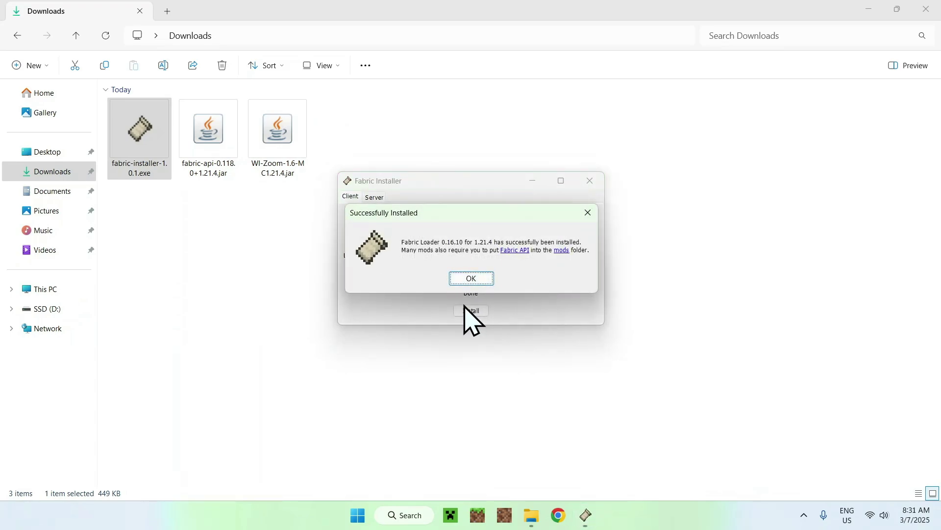
{"action": "left_click", "coordinate": [487, 280]}
{"action": "left_click", "coordinate": [591, 182]}
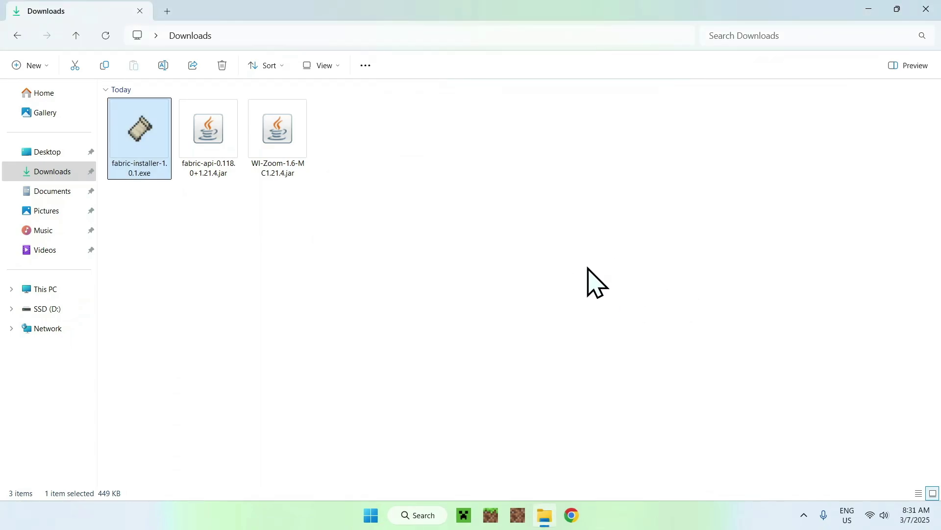
Step: Switch to the Minecraft Launcher, open the fabric-loader-1.21.4 installation's folder and enter its mods folder
{"action": "left_click", "coordinate": [464, 515]}
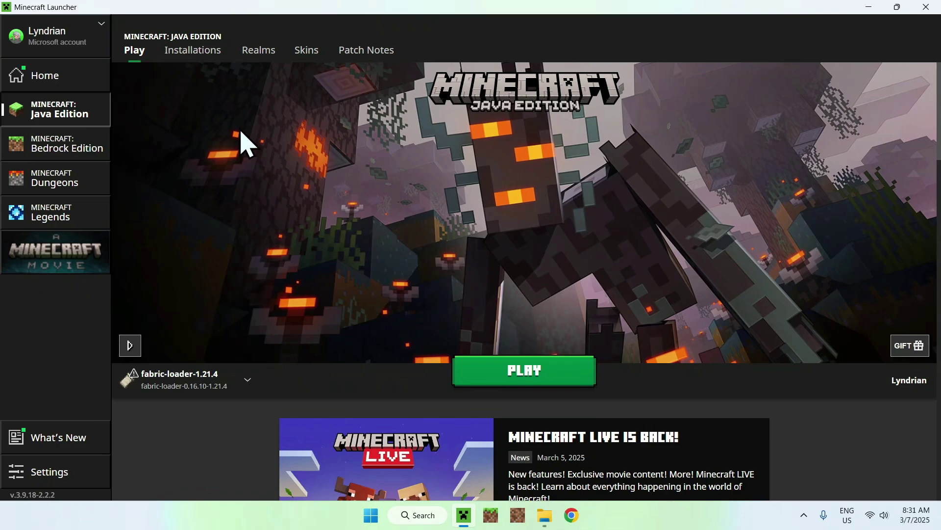
{"action": "left_click", "coordinate": [189, 54]}
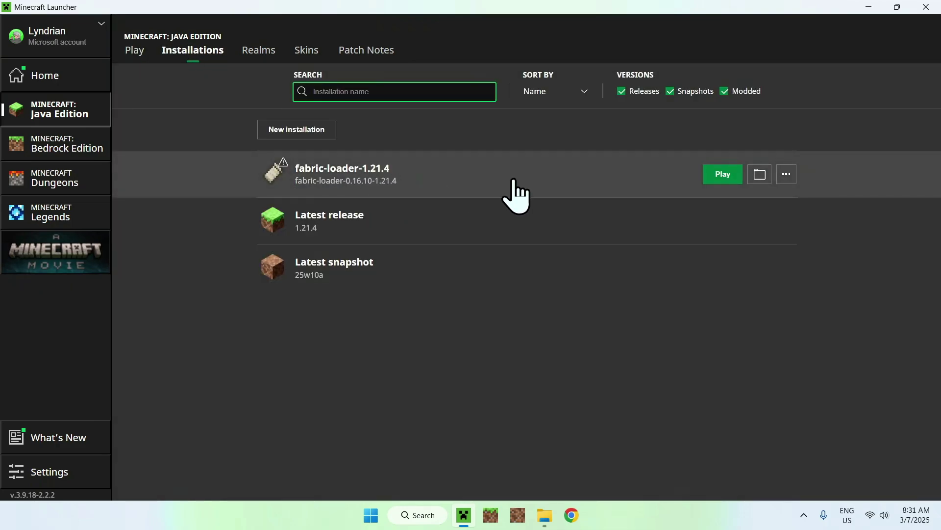
{"action": "left_click", "coordinate": [761, 182]}
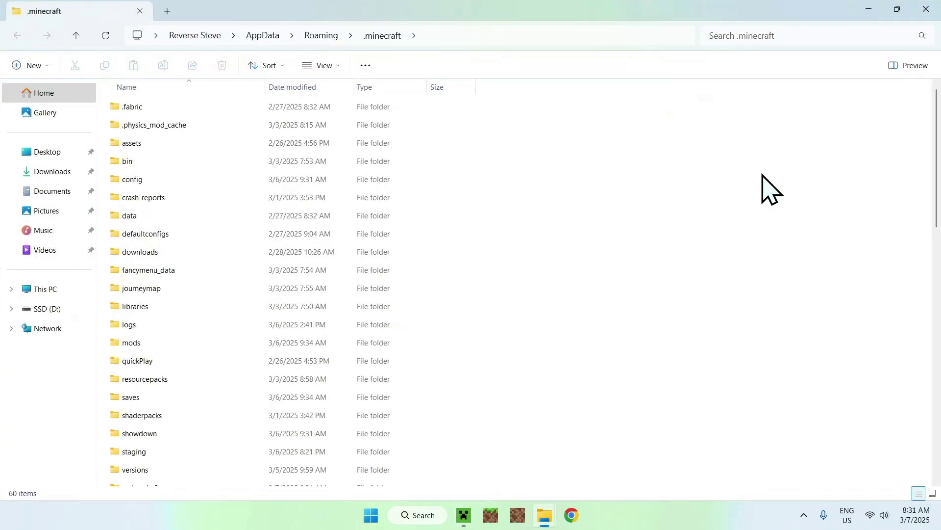
{"action": "left_click", "coordinate": [318, 342]}
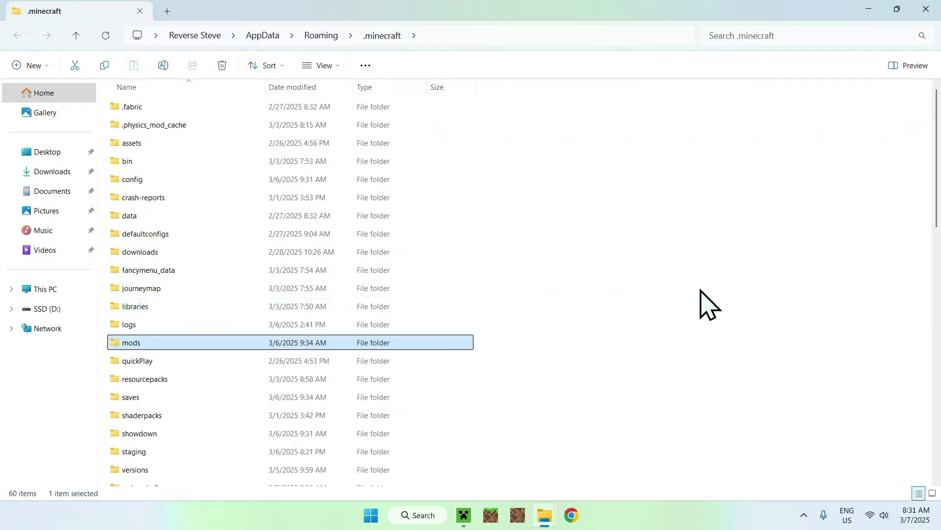
{"action": "double_click", "coordinate": [228, 346]}
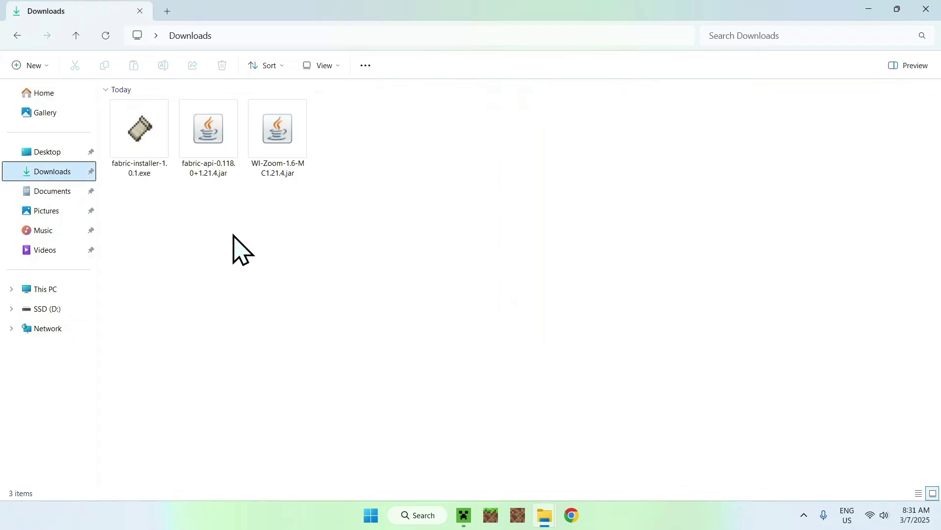
Step: Copy fabric-api-0.118.0+1.21.4.jar and WI-Zoom-1.6-MC1.21.4.jar from Downloads into the .minecraft mods folder
{"action": "left_click_drag", "start_coordinate": [334, 223], "coordinate": [216, 157]}
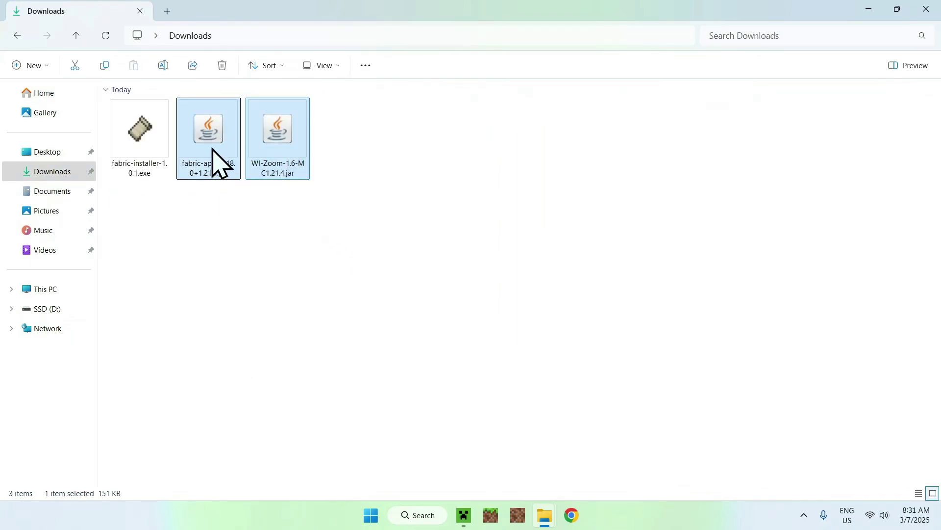
{"action": "left_click", "coordinate": [109, 65]}
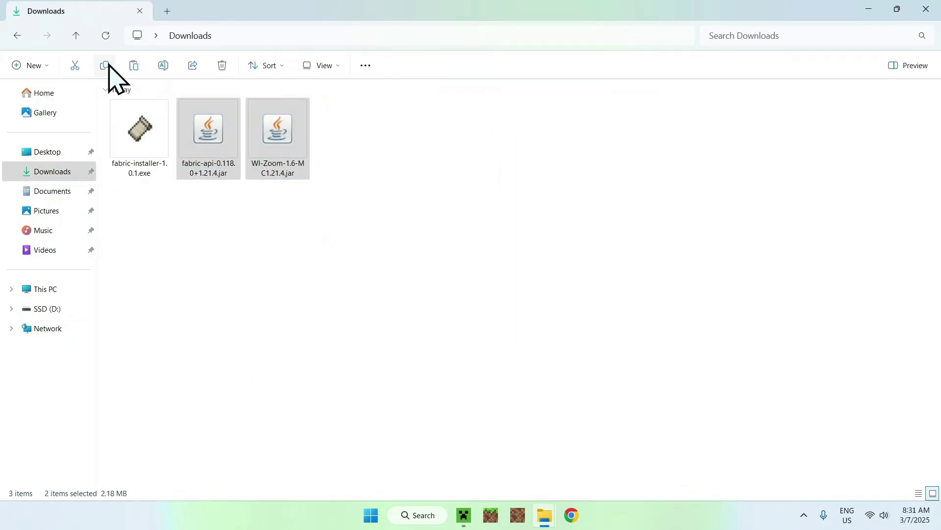
{"action": "left_click", "coordinate": [17, 36]}
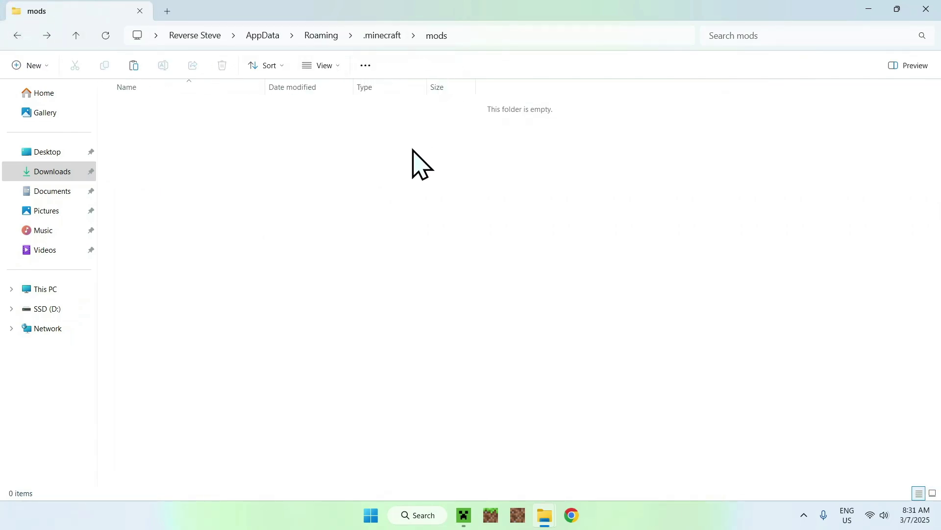
{"action": "left_click", "coordinate": [133, 71]}
{"action": "left_click", "coordinate": [357, 199]}
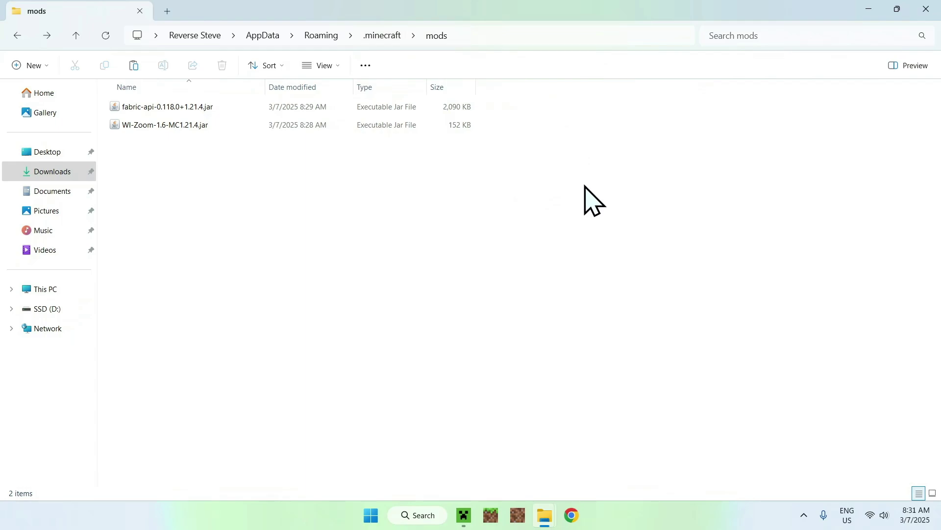
Step: Return to the Minecraft Launcher and start the game with the fabric-loader-1.21.4 profile
{"action": "left_click", "coordinate": [463, 515]}
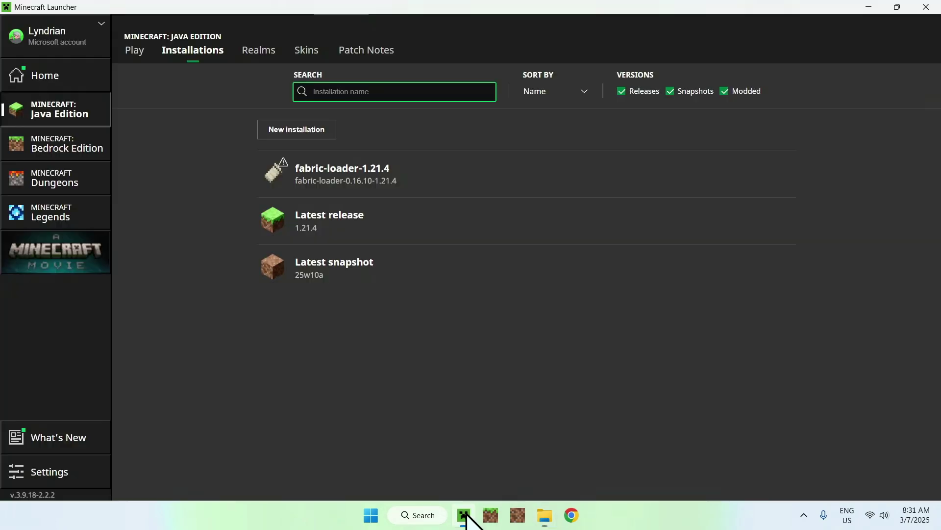
{"action": "left_click", "coordinate": [133, 52]}
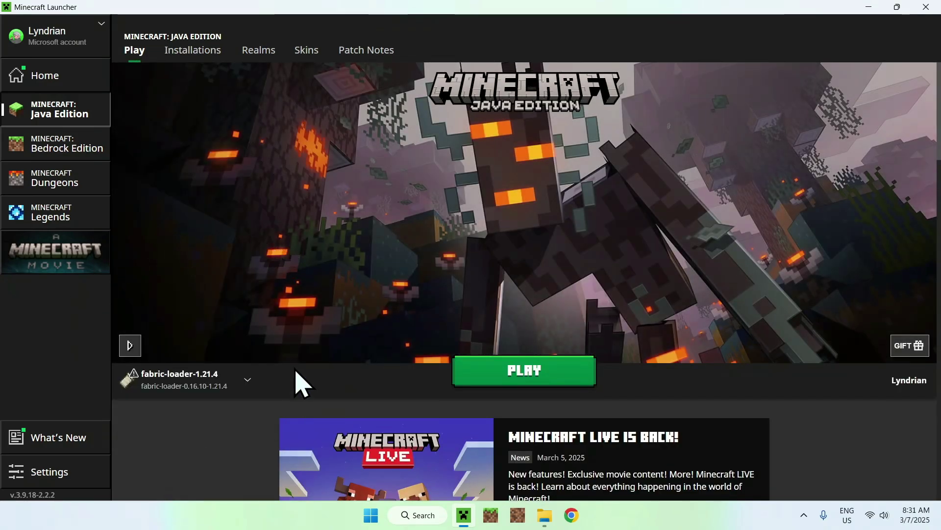
{"action": "left_click", "coordinate": [525, 372]}
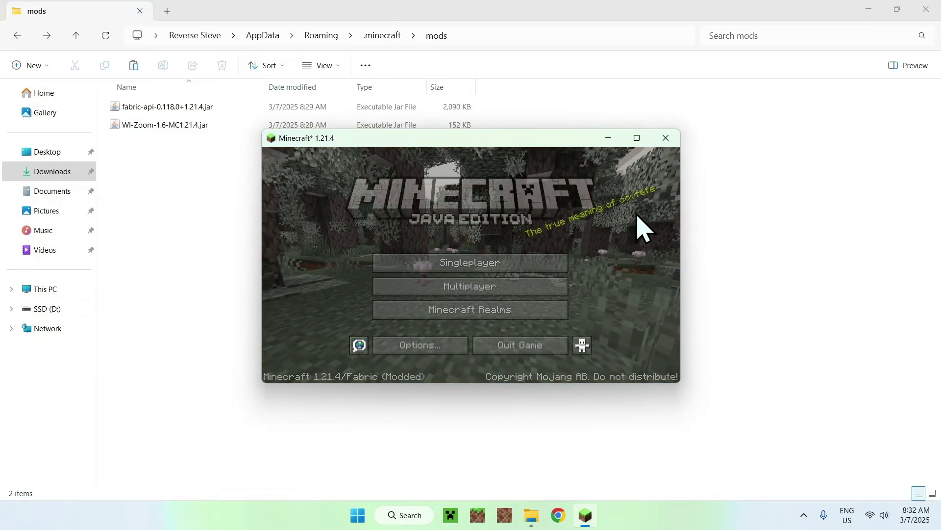
Step: Maximize the Minecraft window and load the singleplayer world Tutorials
{"action": "left_click", "coordinate": [637, 139]}
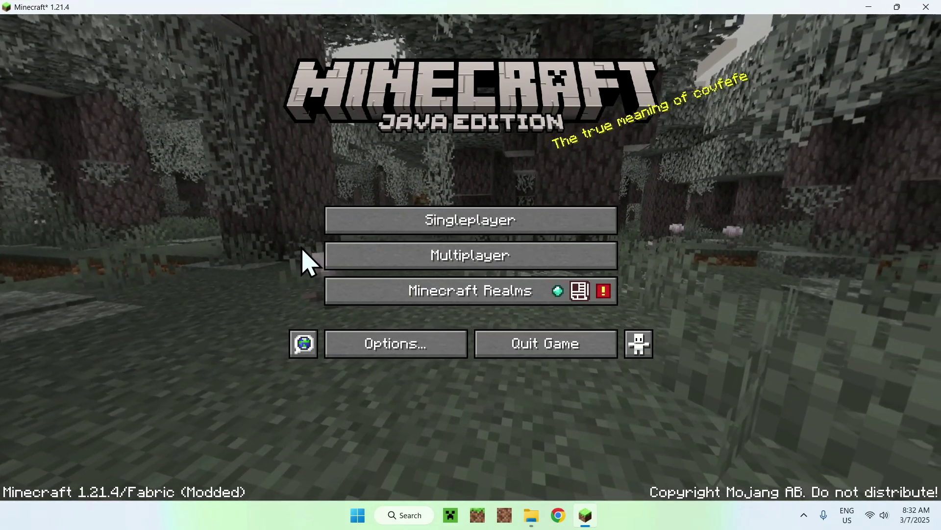
{"action": "left_click", "coordinate": [347, 225]}
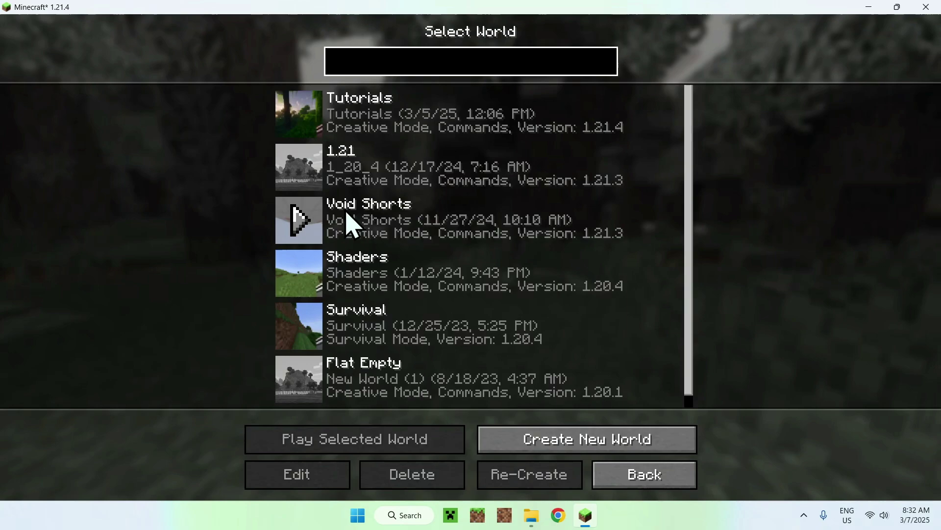
{"action": "left_click", "coordinate": [297, 123]}
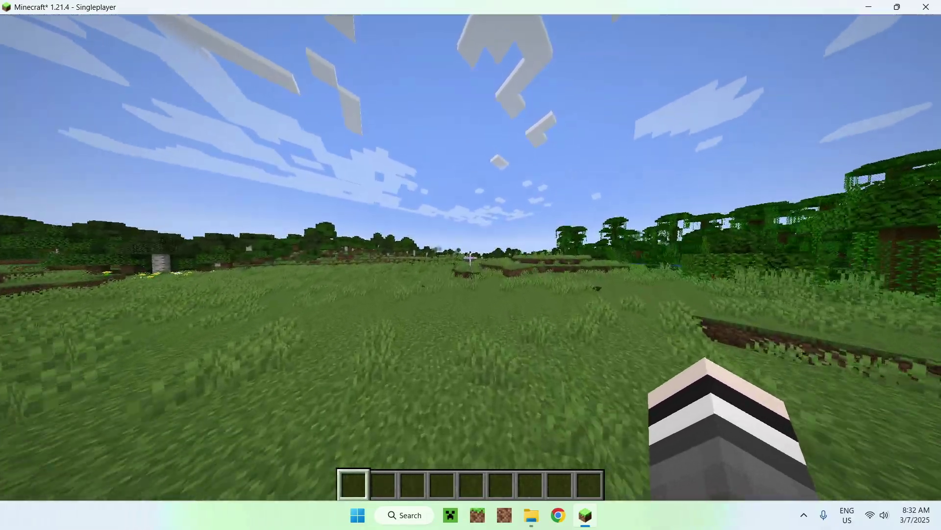
Step: Walk through the grassland toward the lake and test the mod's zoom on distant trees and sugar cane
{"action": "key", "text": "w"}
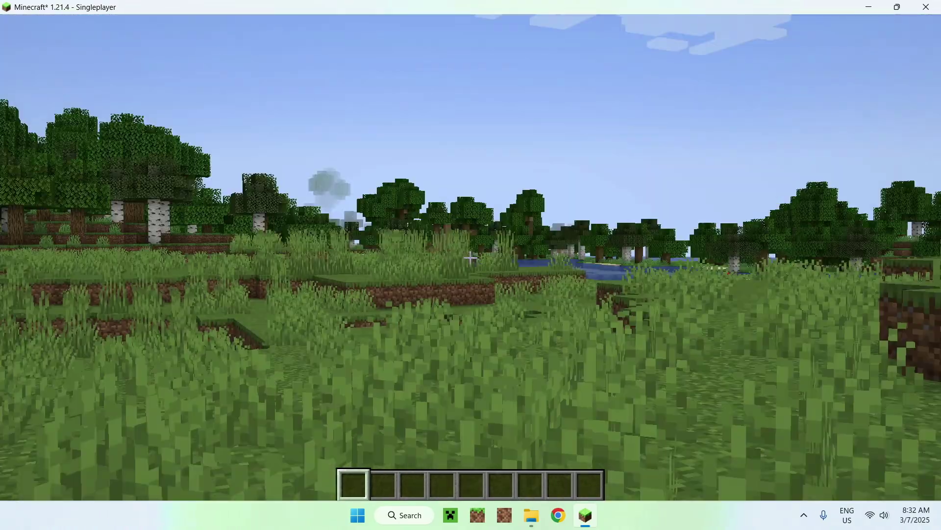
{"action": "key", "text": "w"}
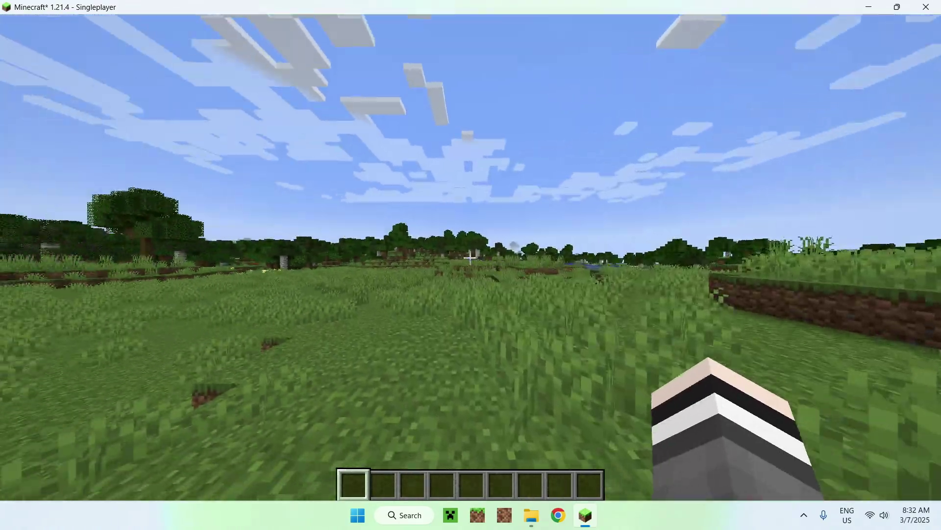
{"action": "key", "text": "w"}
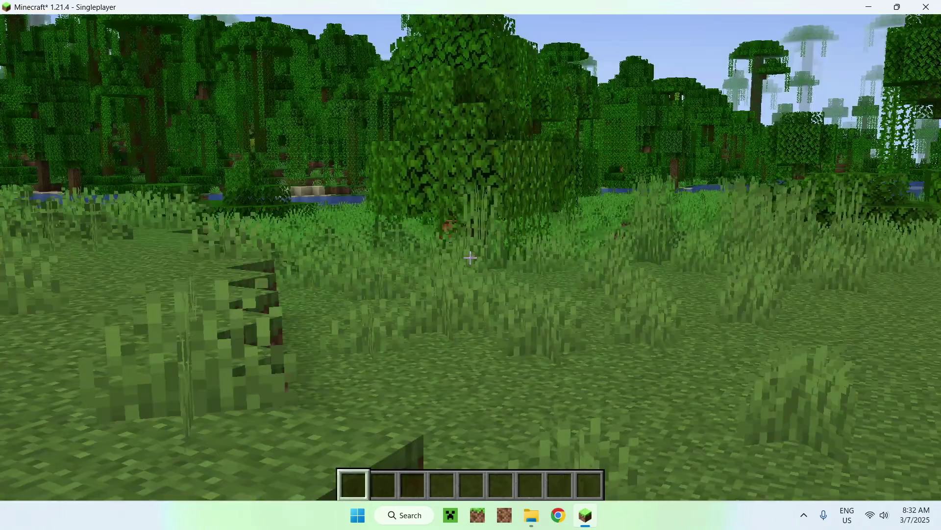
{"action": "key", "text": "w"}
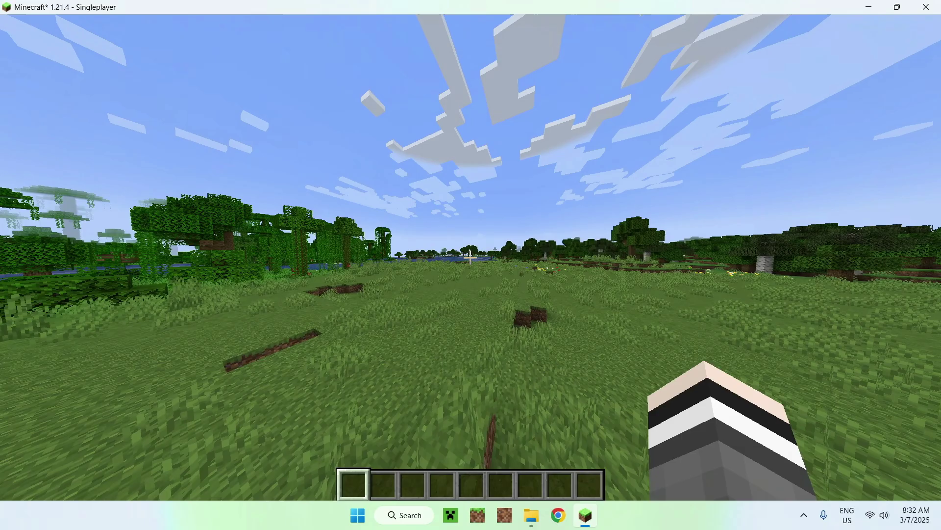
{"action": "key", "text": "w"}
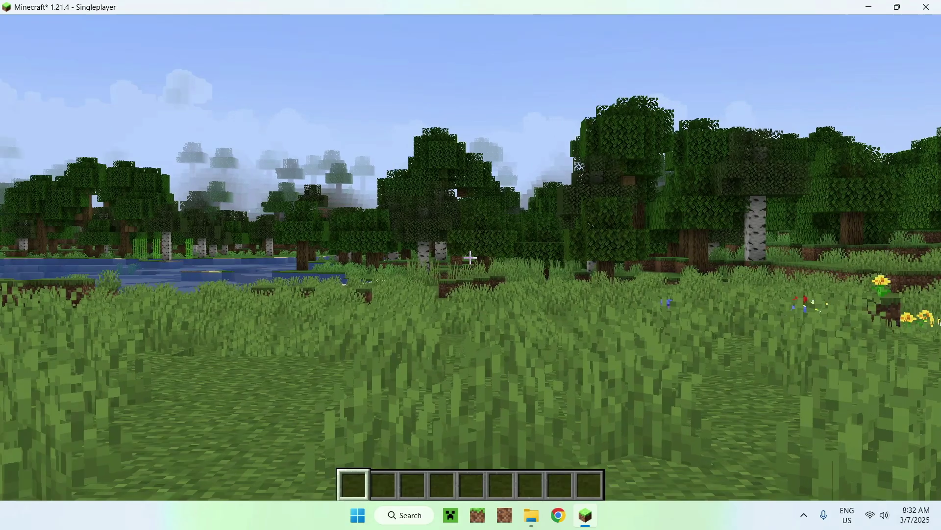
{"action": "key", "text": "w"}
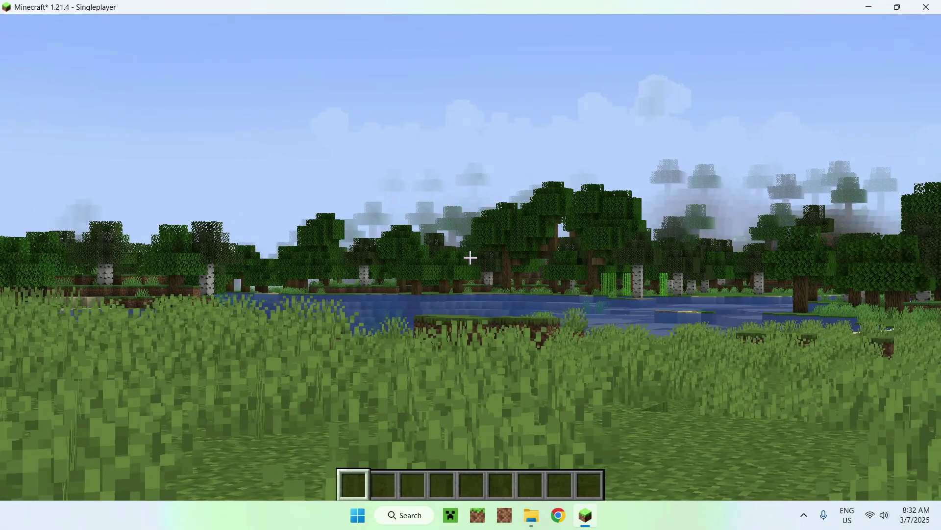
{"action": "key", "text": "w"}
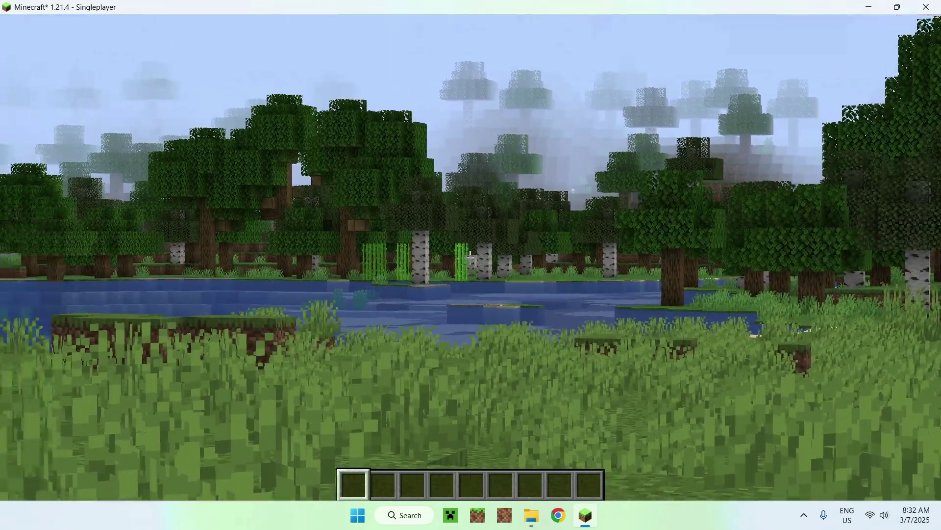
{"action": "key", "text": "w"}
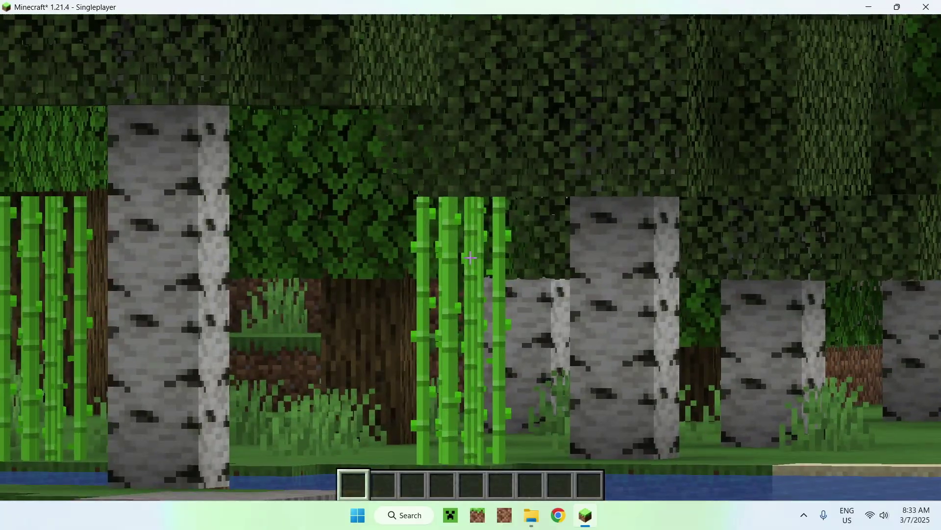
{"action": "key", "text": "w"}
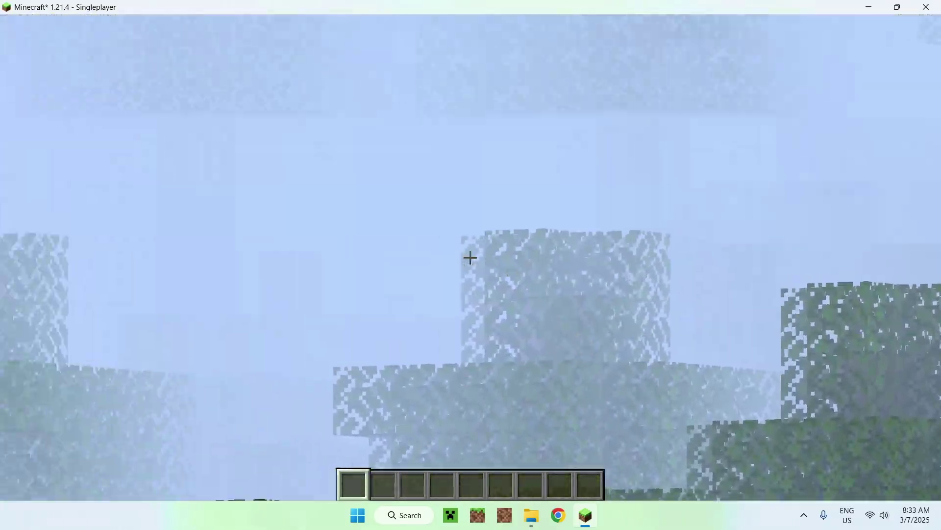
{"action": "key", "text": "s"}
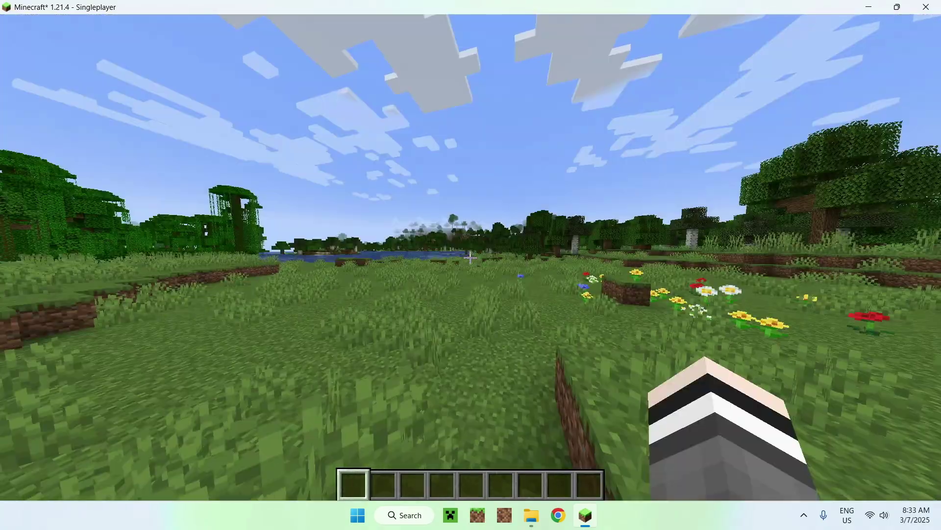
{"action": "key", "text": "w"}
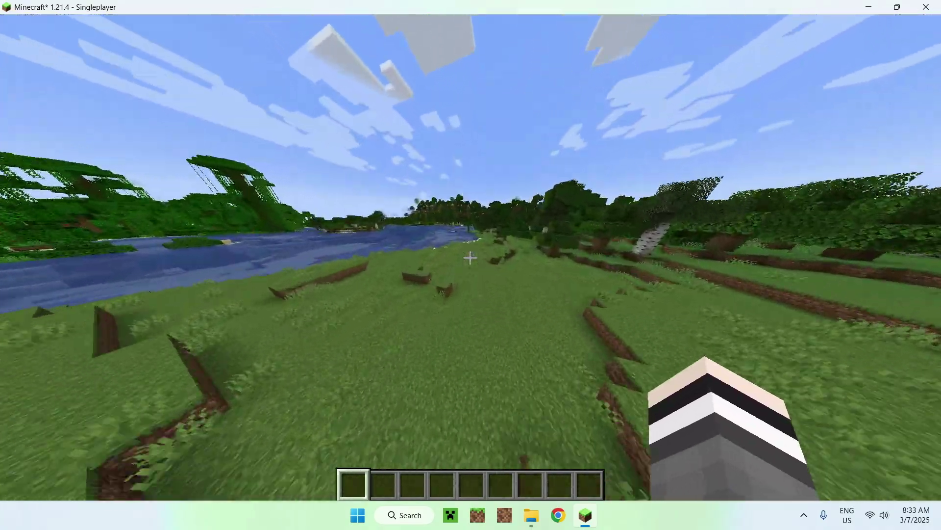
{"action": "key", "text": "w"}
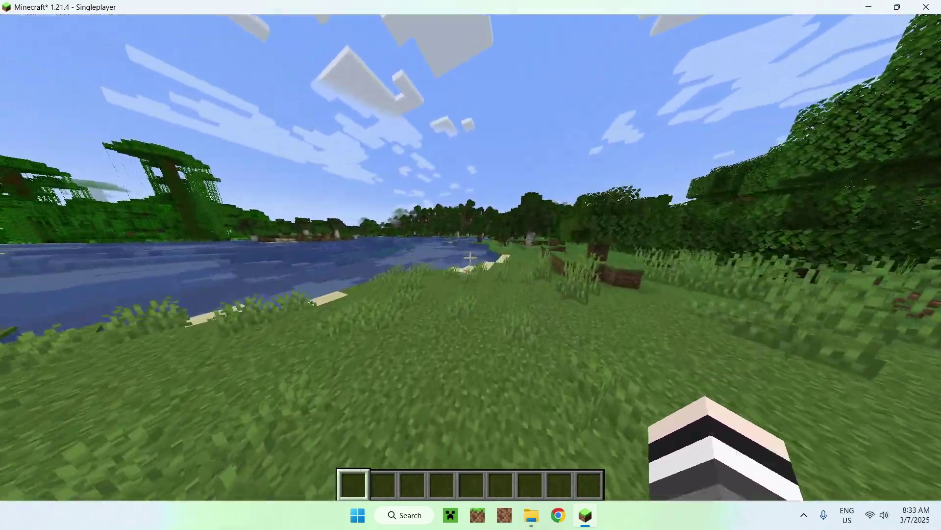
{"action": "key", "text": "w"}
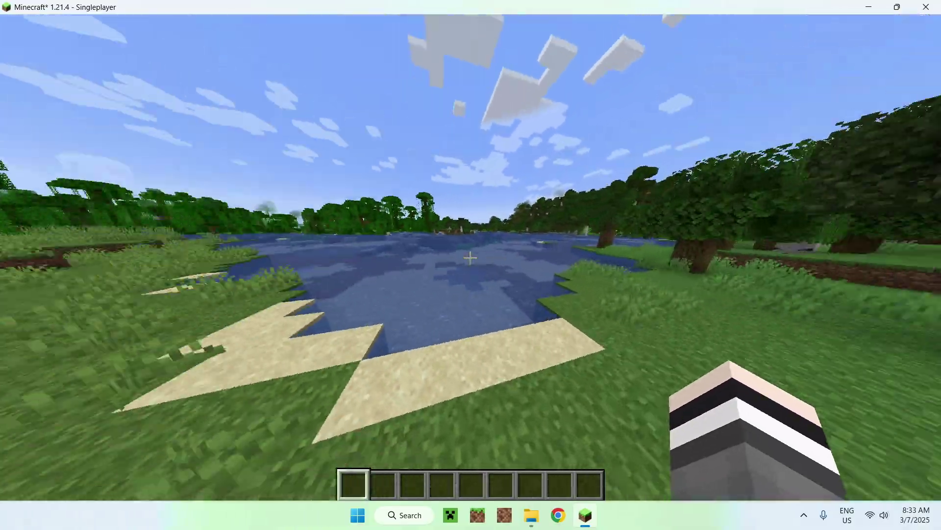
{"action": "key", "text": "w"}
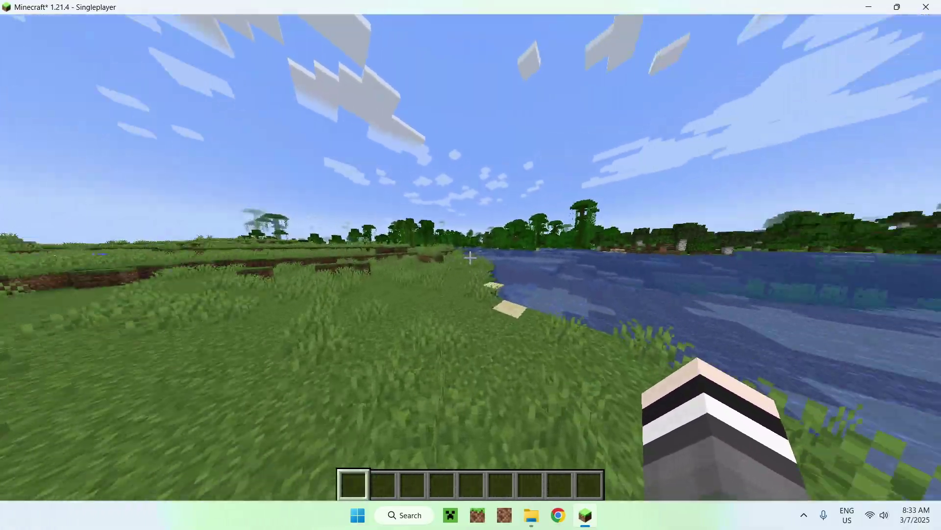
{"action": "key", "text": "w"}
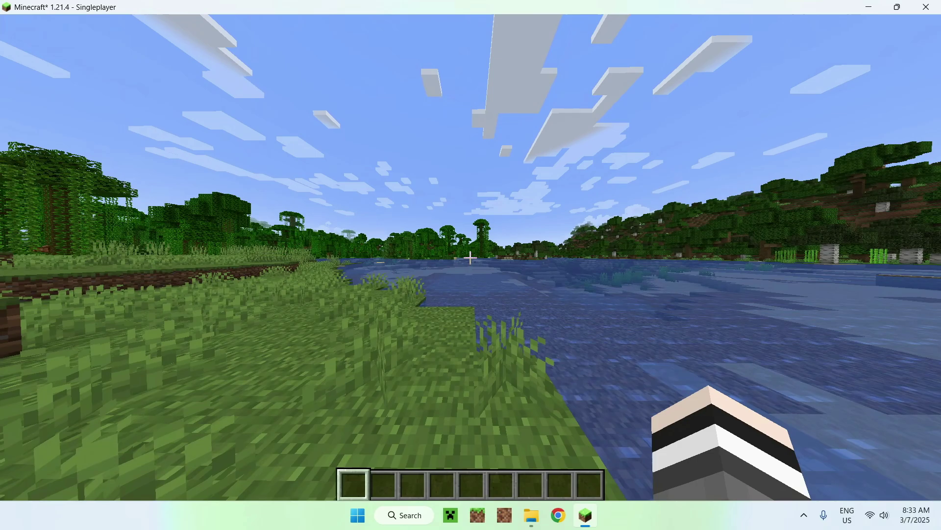
{"action": "key", "text": "w"}
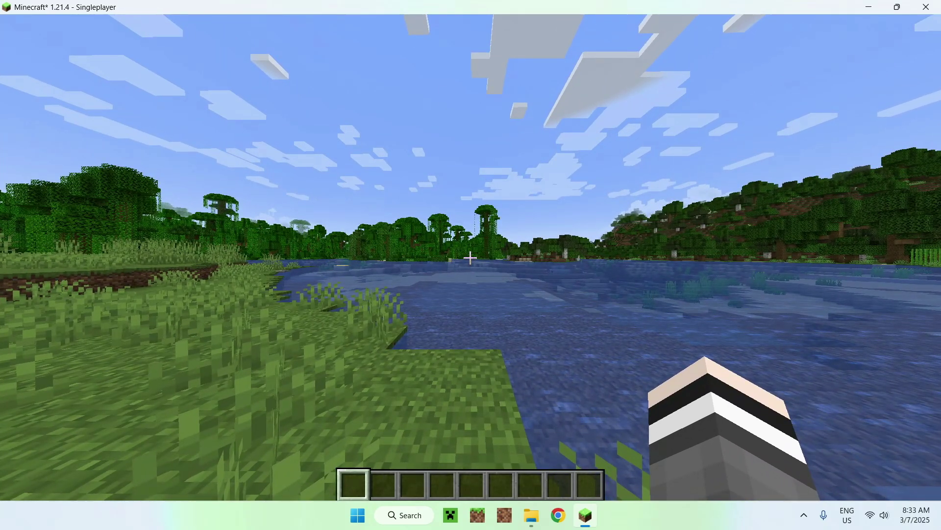
Step: Check which key is bound to WI Zoom's Zoom action in the game's key binds, and return to the world
{"action": "key", "text": "Escape"}
{"action": "left_click", "coordinate": [424, 273]}
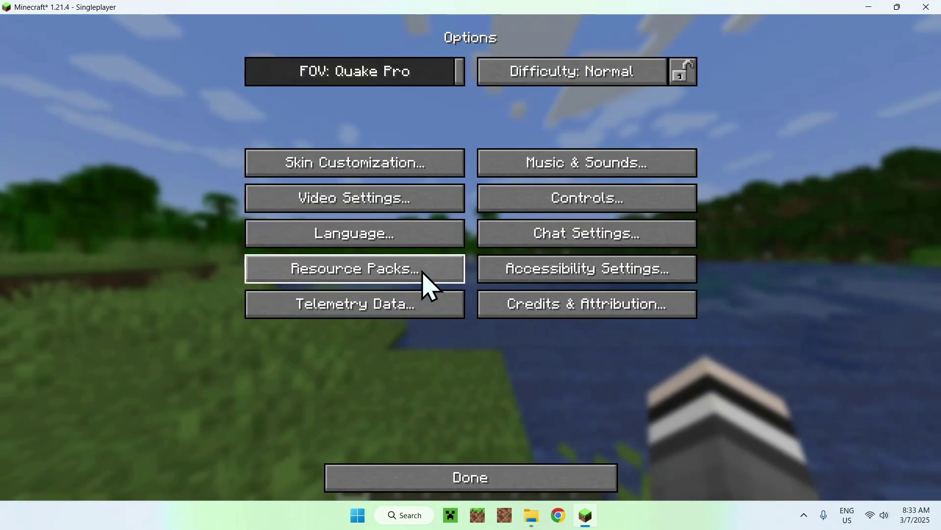
{"action": "left_click", "coordinate": [579, 211]}
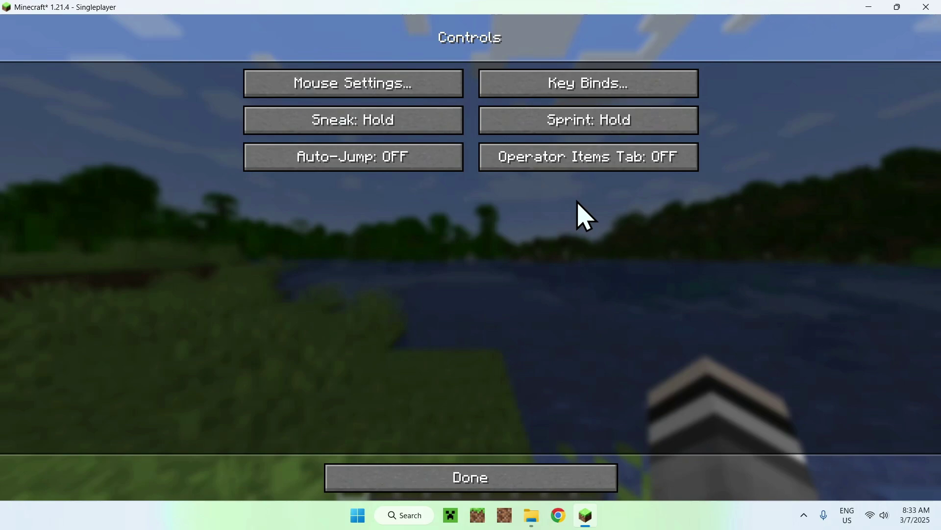
{"action": "left_click", "coordinate": [578, 93]}
{"action": "left_click_drag", "start_coordinate": [743, 131], "coordinate": [755, 429]}
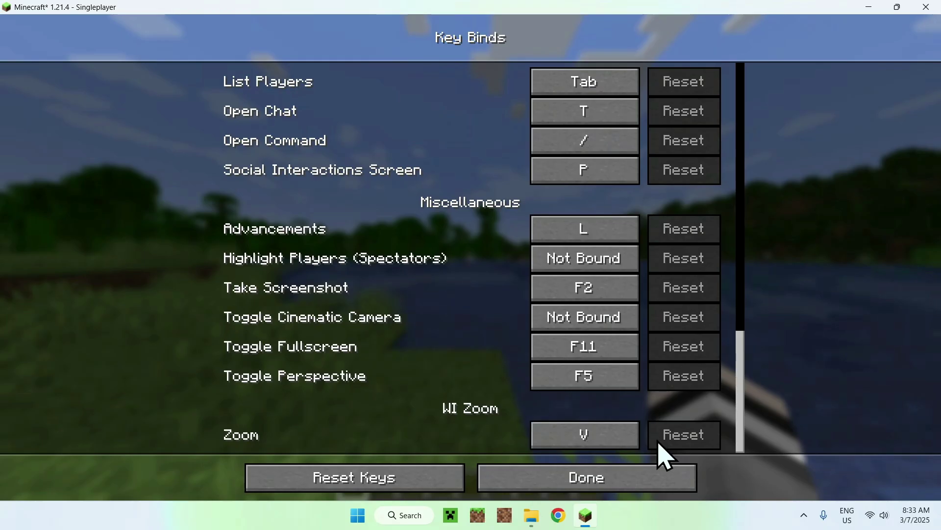
{"action": "key", "text": "Escape"}
{"action": "key", "text": "Escape"}
{"action": "key", "text": "Escape"}
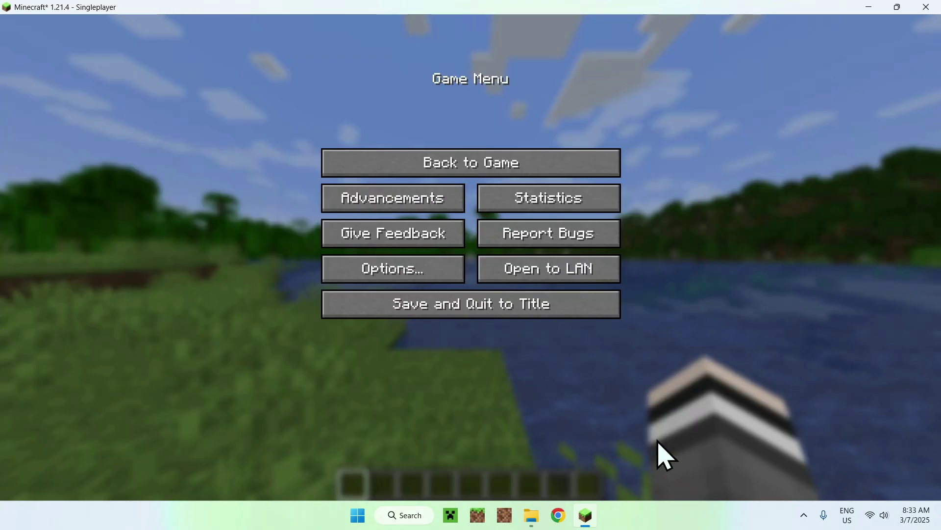
{"action": "key", "text": "Escape"}
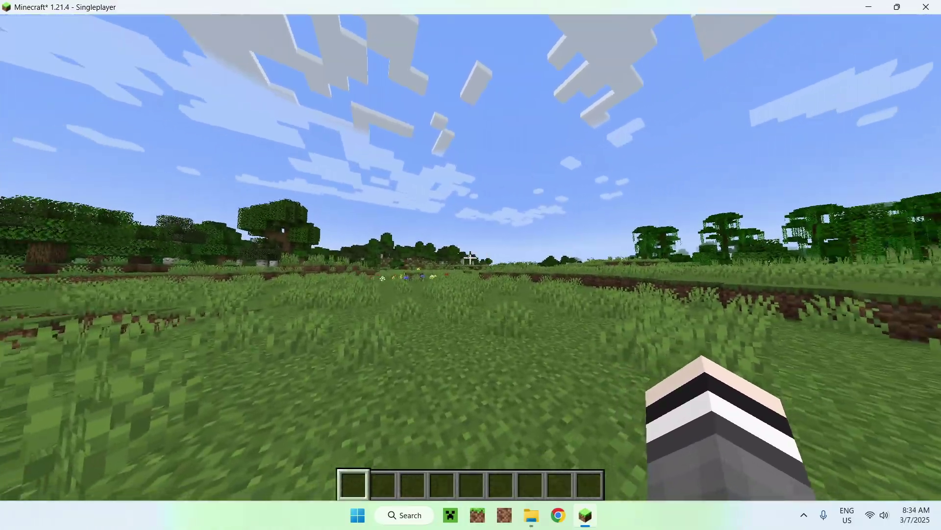
Step: Switch the camera to the front-facing third-person view and walk the character across the grassland
{"action": "key", "text": "F5"}
{"action": "key", "text": "F5"}
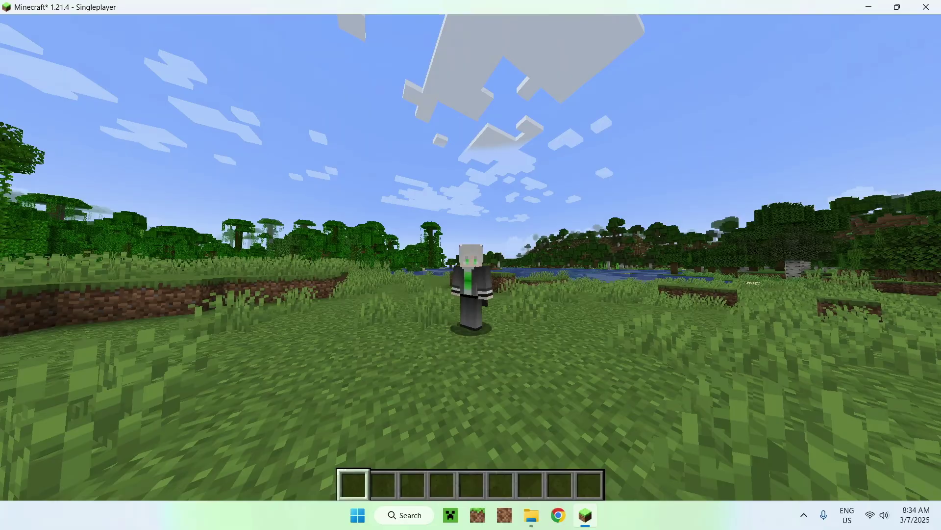
{"action": "key", "text": "w"}
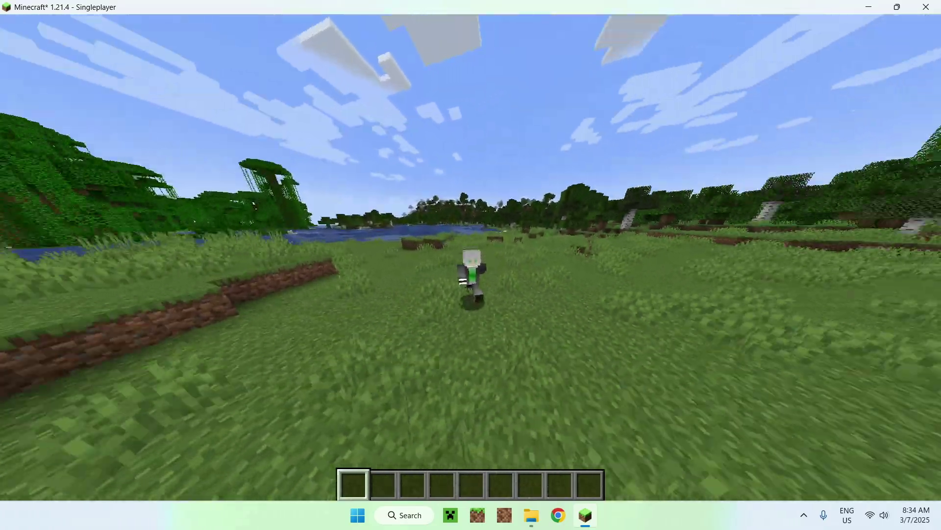